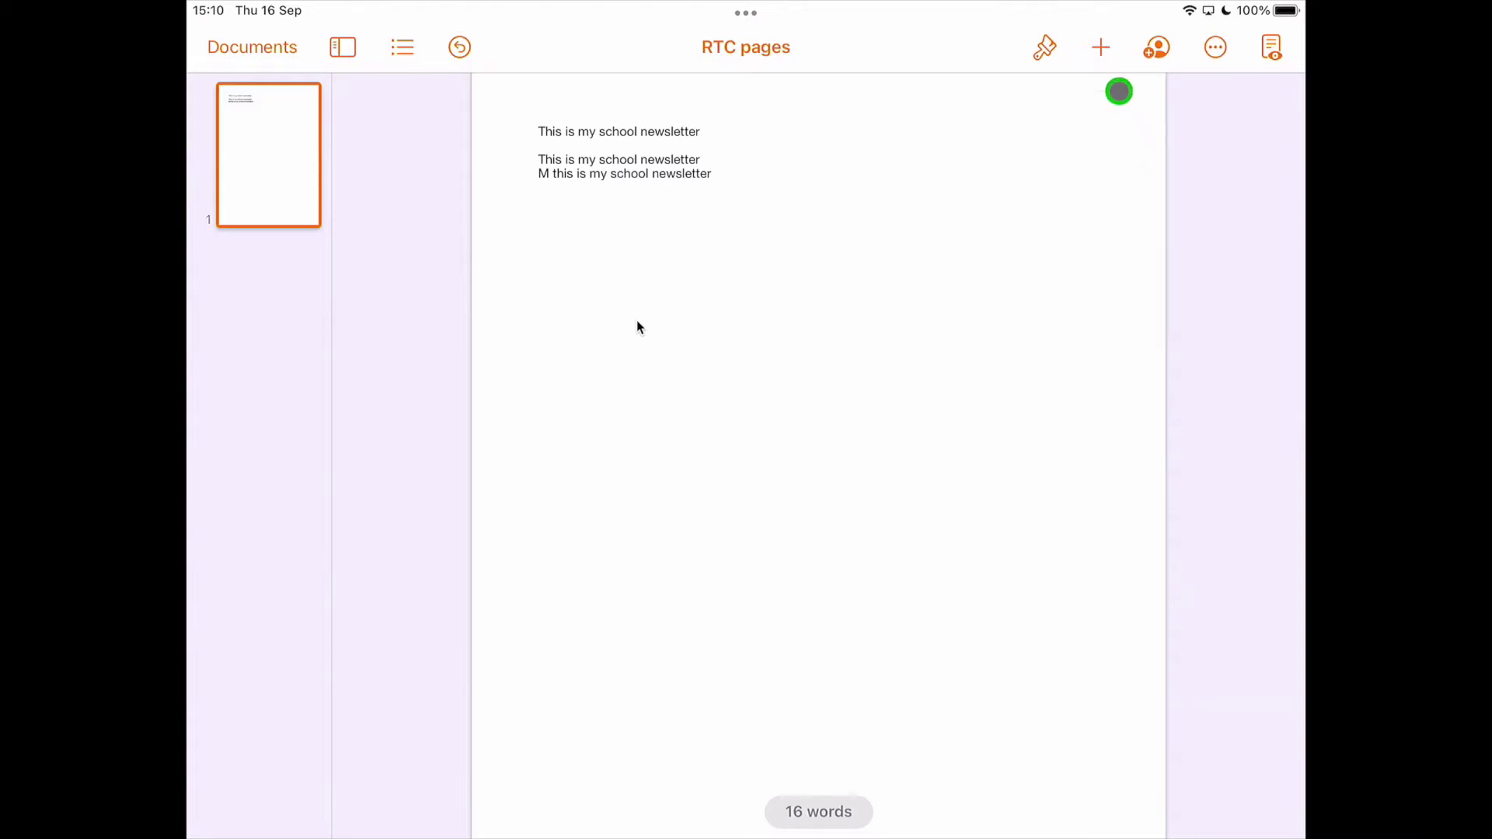
# Step: Open the Insert popover with the toolbar's + button
pyautogui.click(1100, 46)
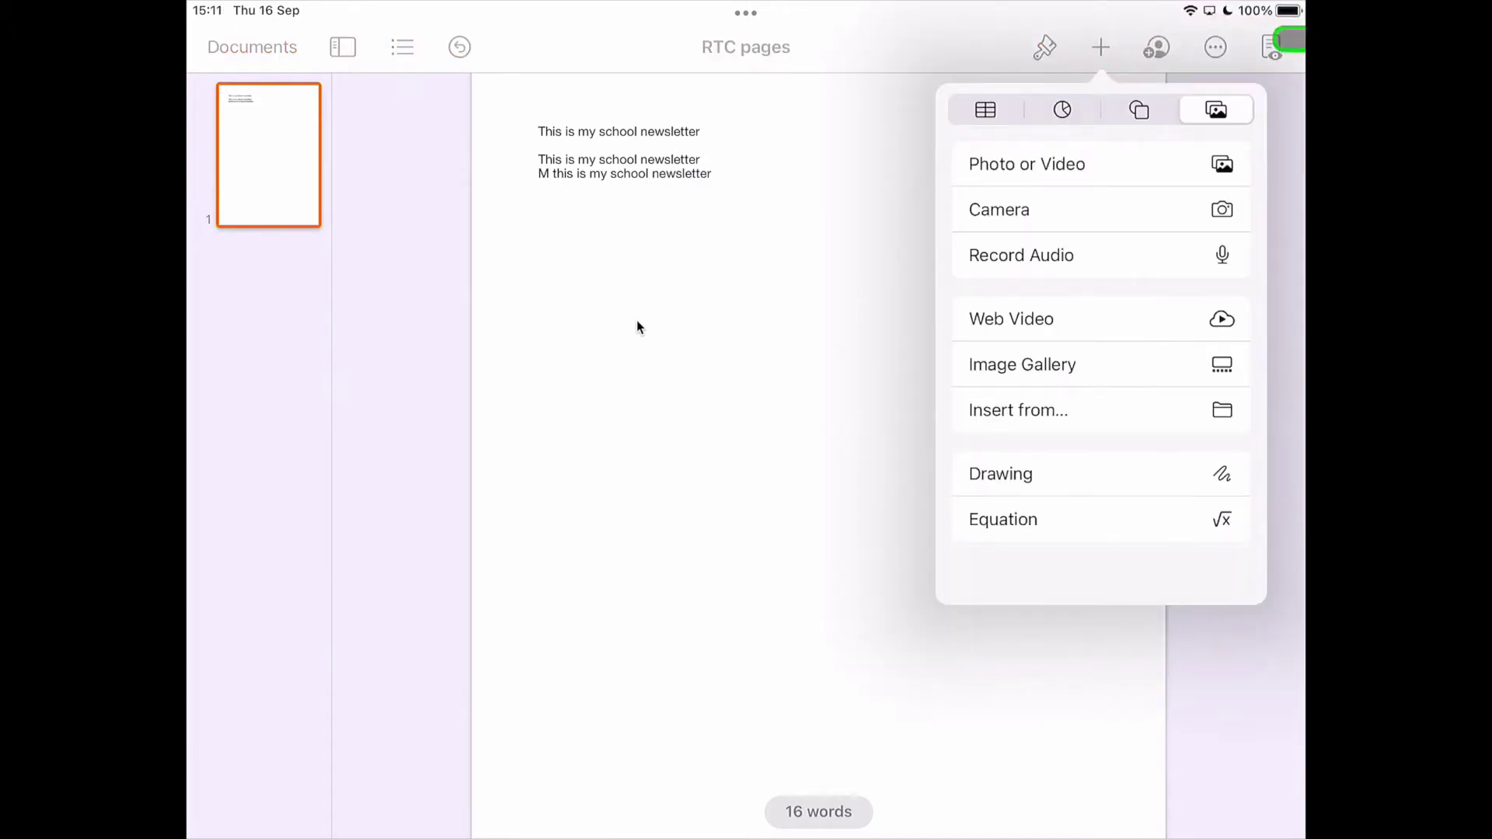
# Step: Insert a plain black square from the Shapes library
pyautogui.press('Left')
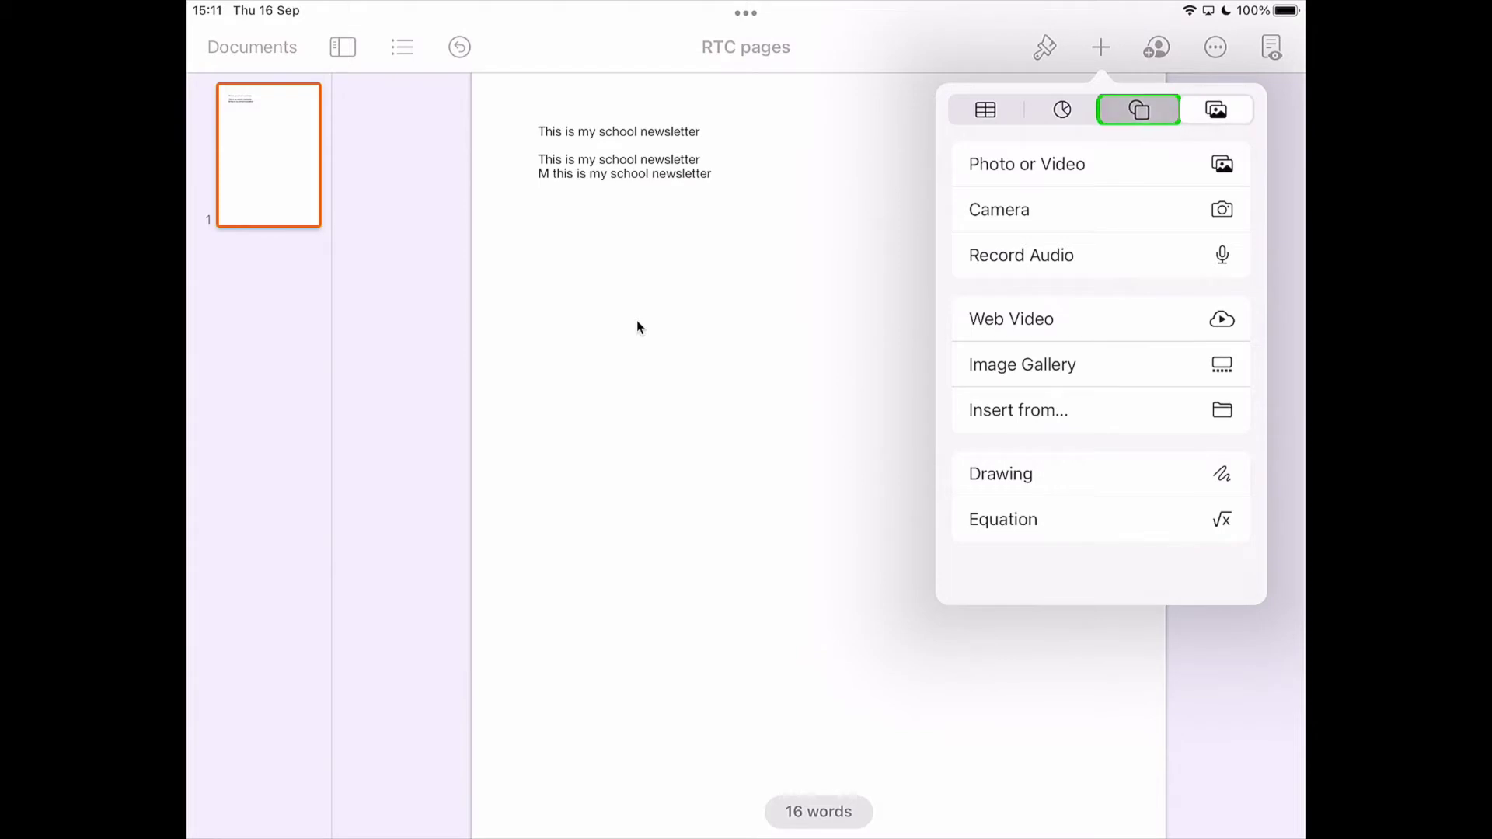
pyautogui.press('space')
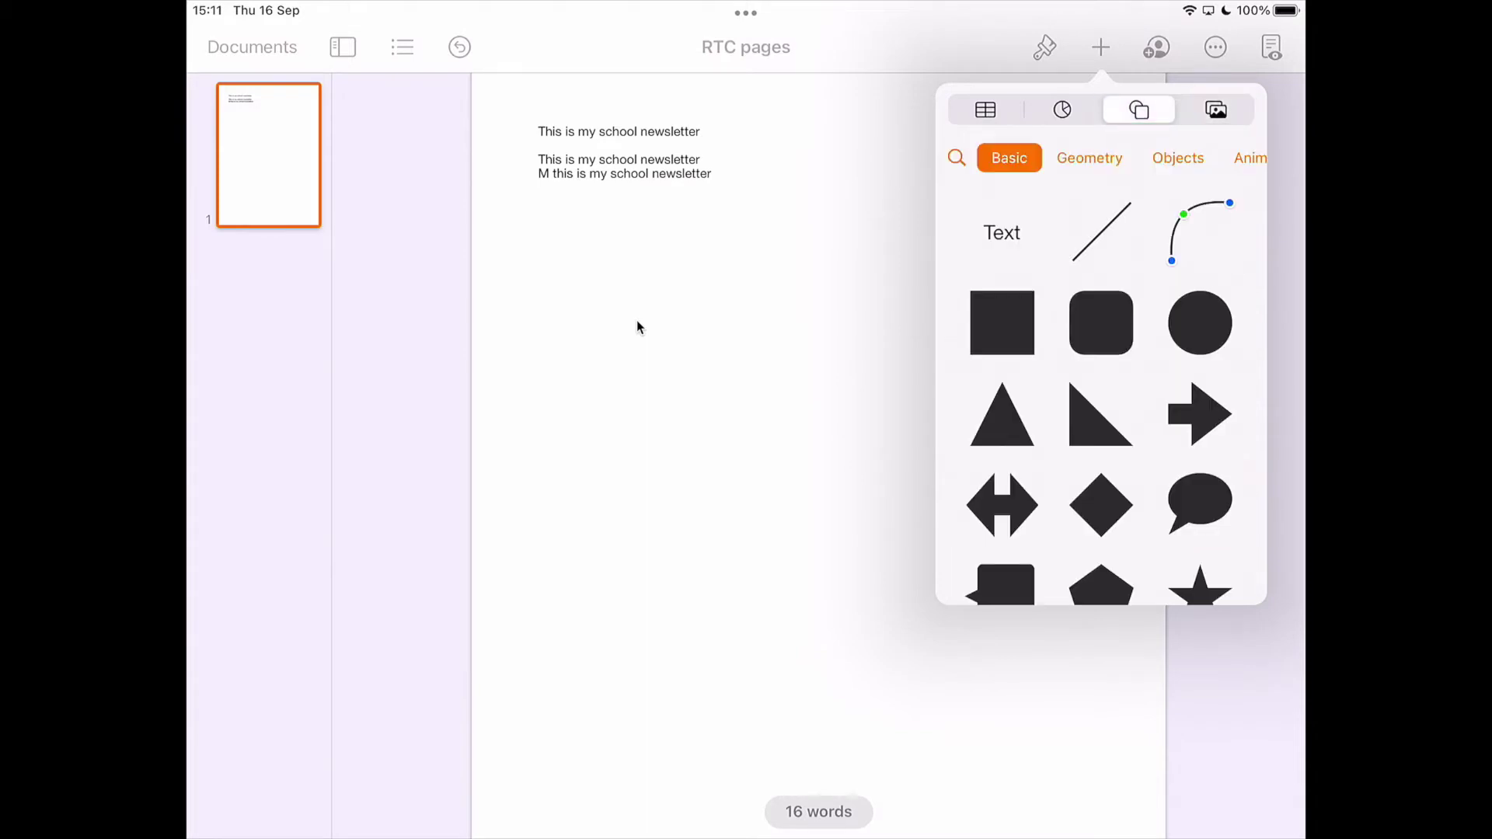
pyautogui.press('space')
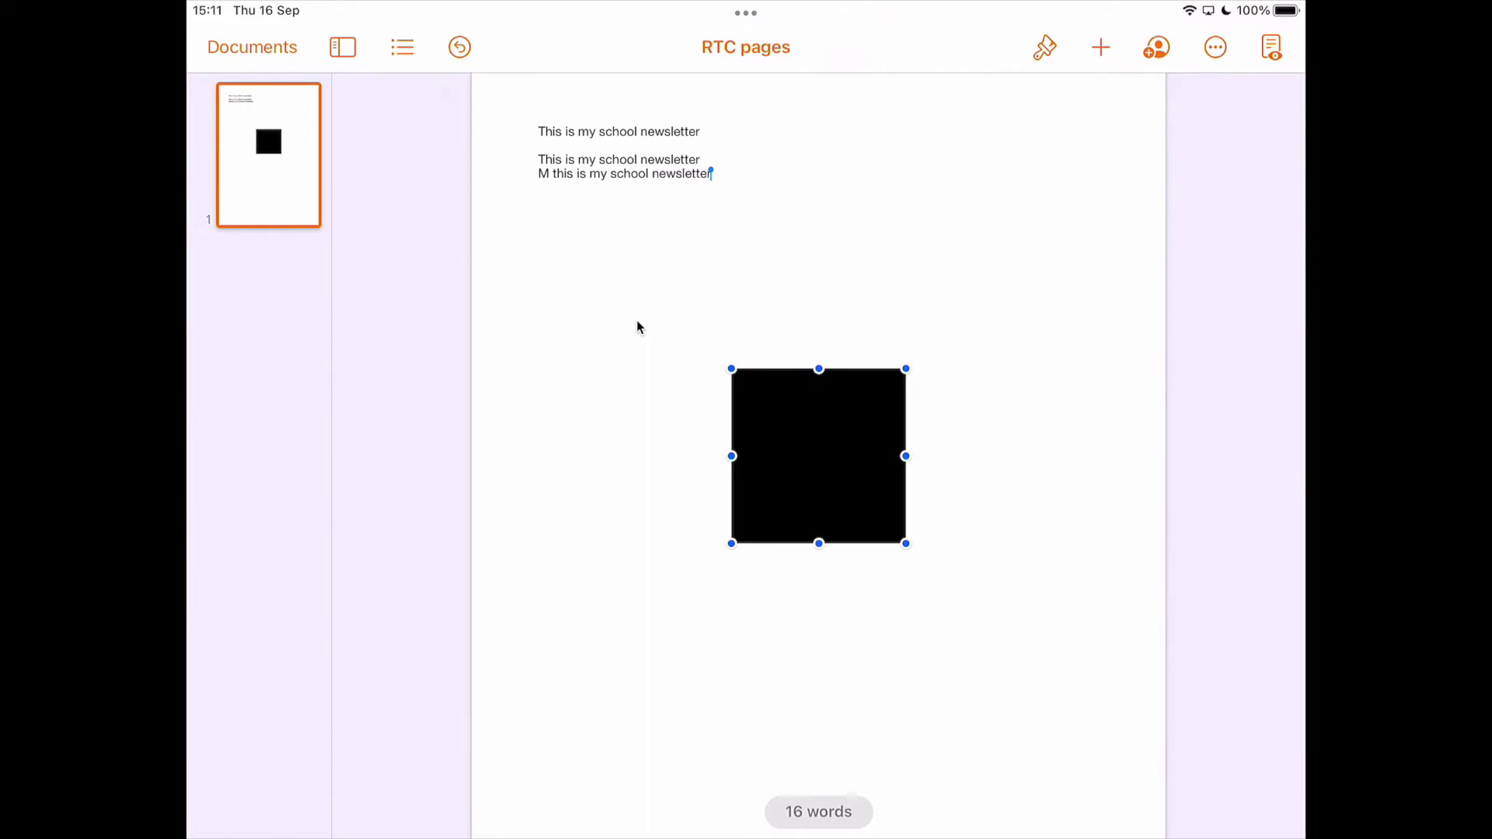
# Step: Stretch the square into a wide black rectangle below the newsletter text
pyautogui.press('Left')
pyautogui.press('Up')
pyautogui.press('Left')
pyautogui.press('Up')
pyautogui.hotkey('shift', 'Right')
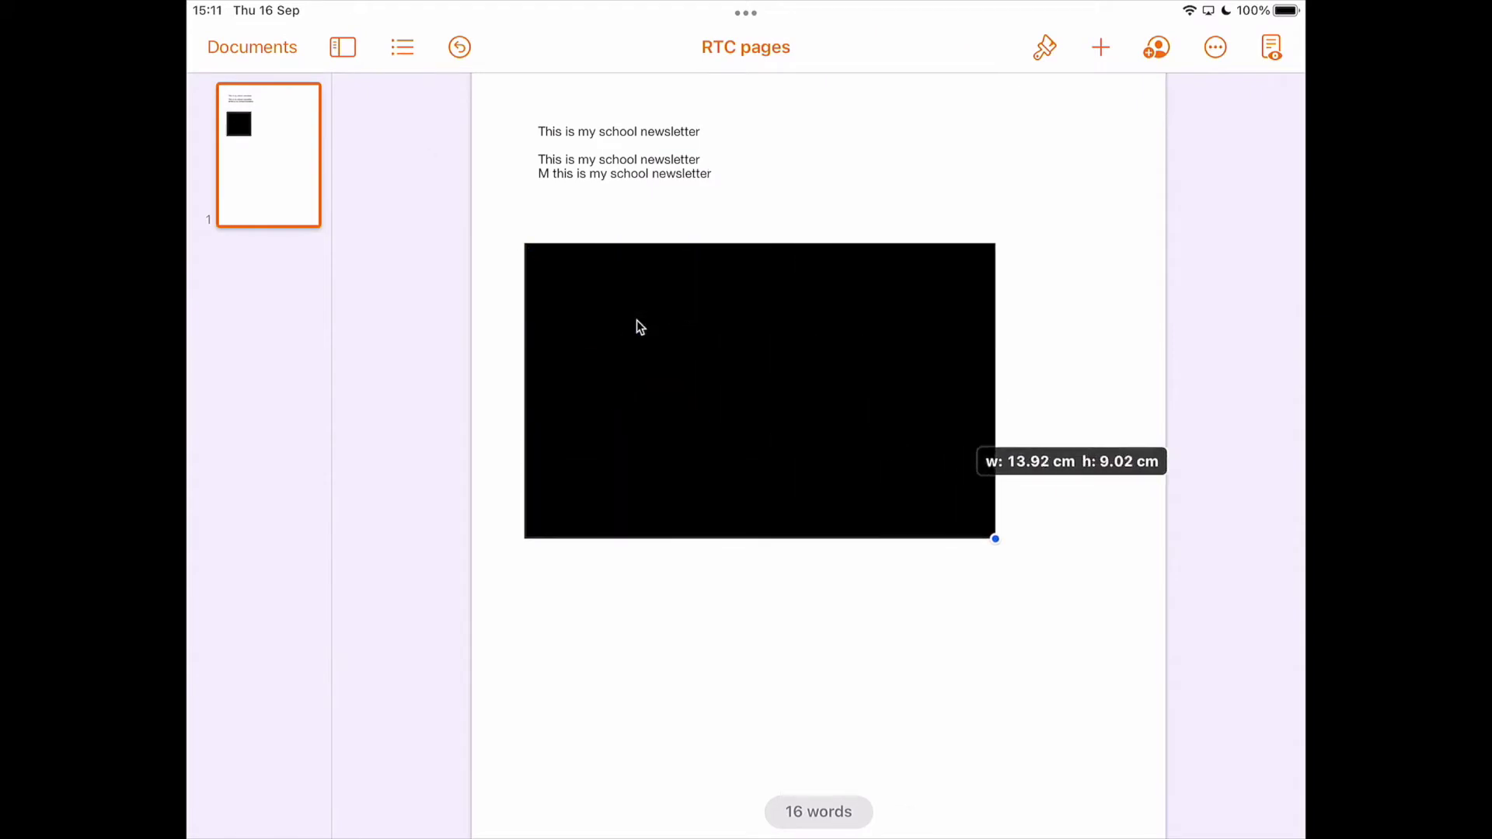
pyautogui.hotkey('shift', 'Right')
pyautogui.press('Return')
pyautogui.press('alt+super+k')
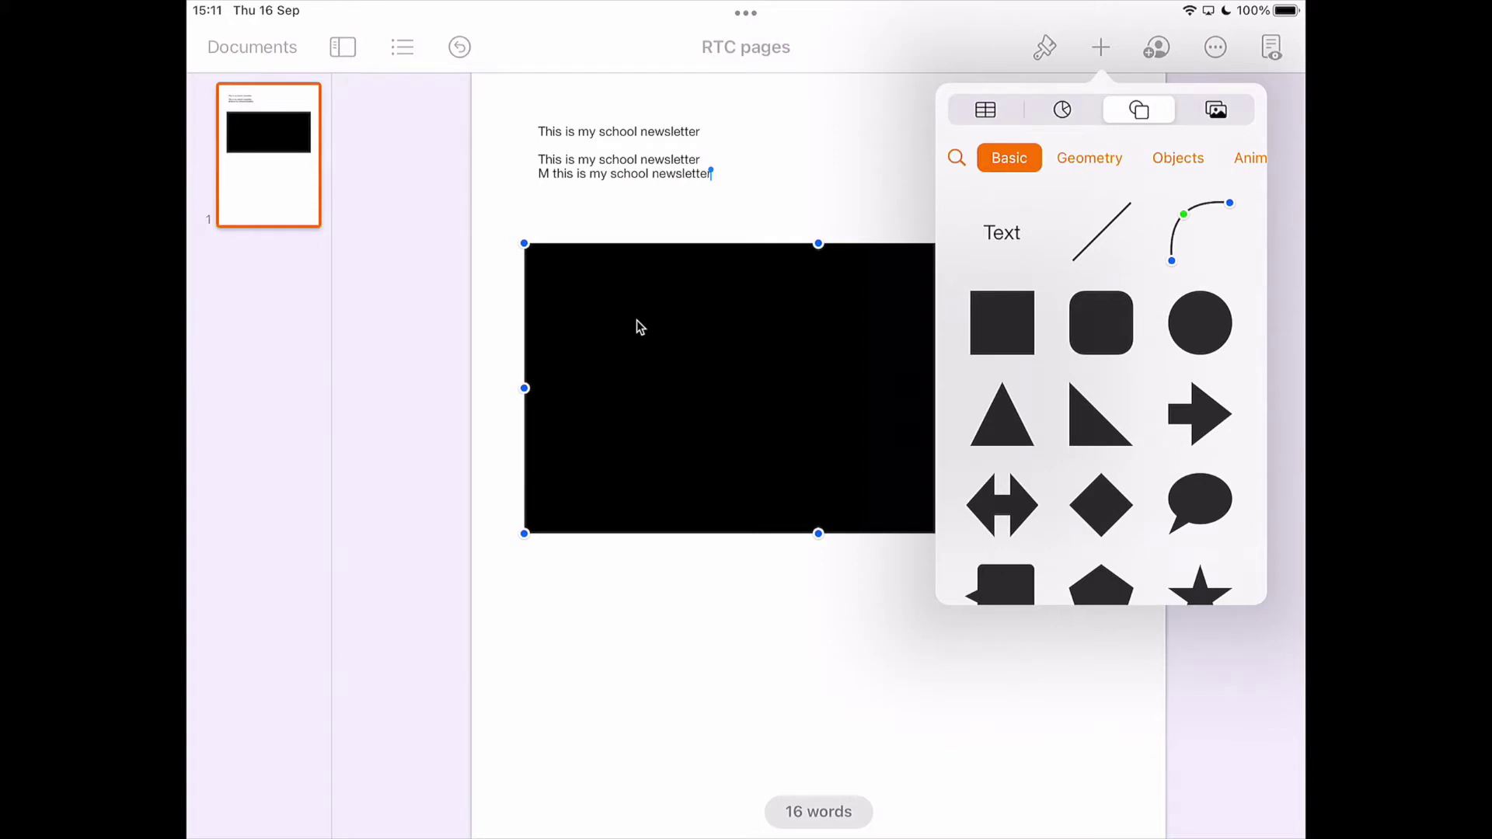
pyautogui.press('Right')
pyautogui.press('Right')
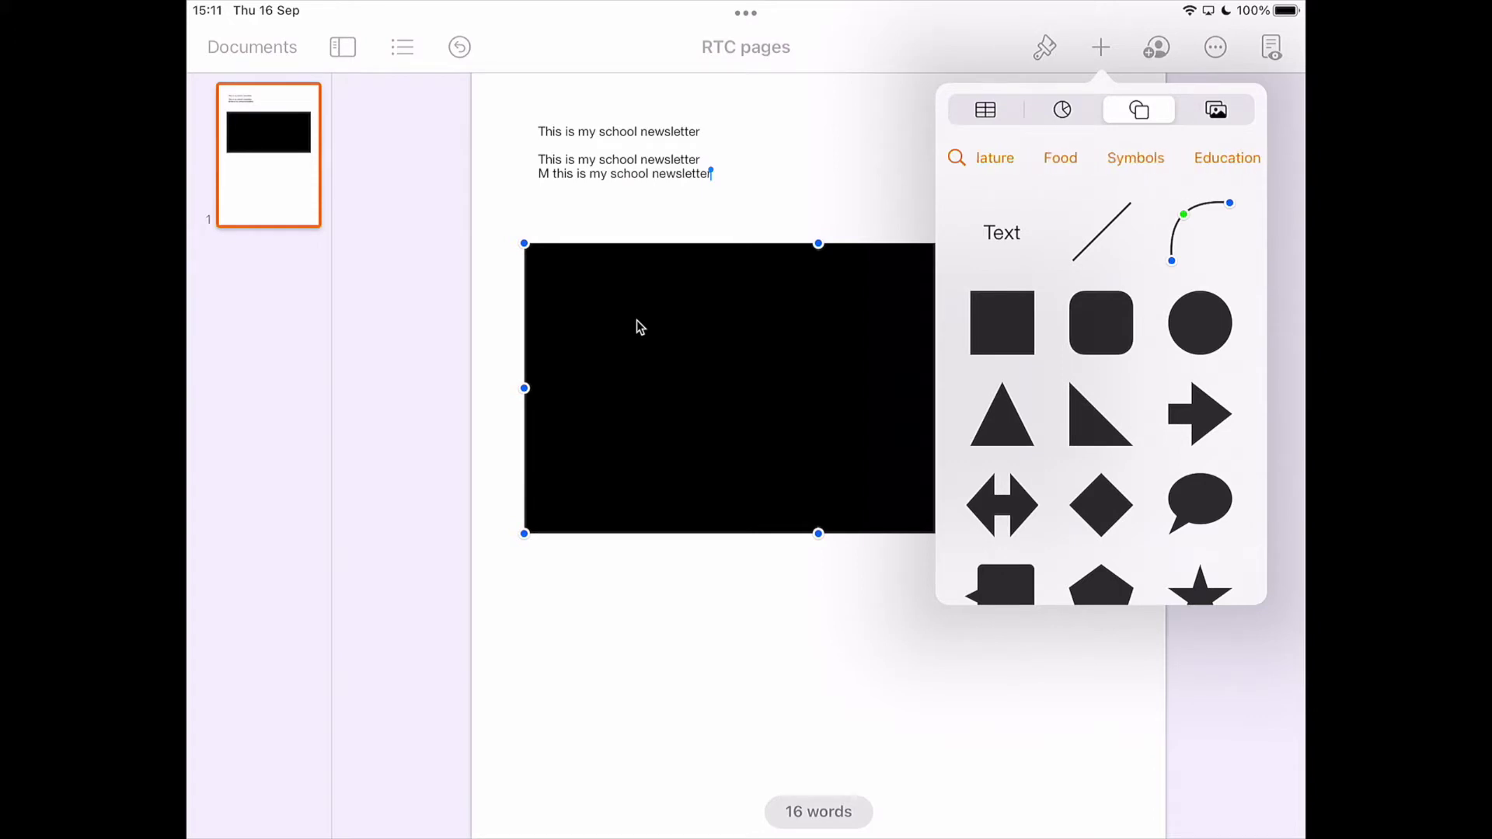
# Step: Search the shapes for 'Science' and insert the DNA helix
pyautogui.press('Left')
pyautogui.press('Left')
pyautogui.hotkey('ctrl', 'f')
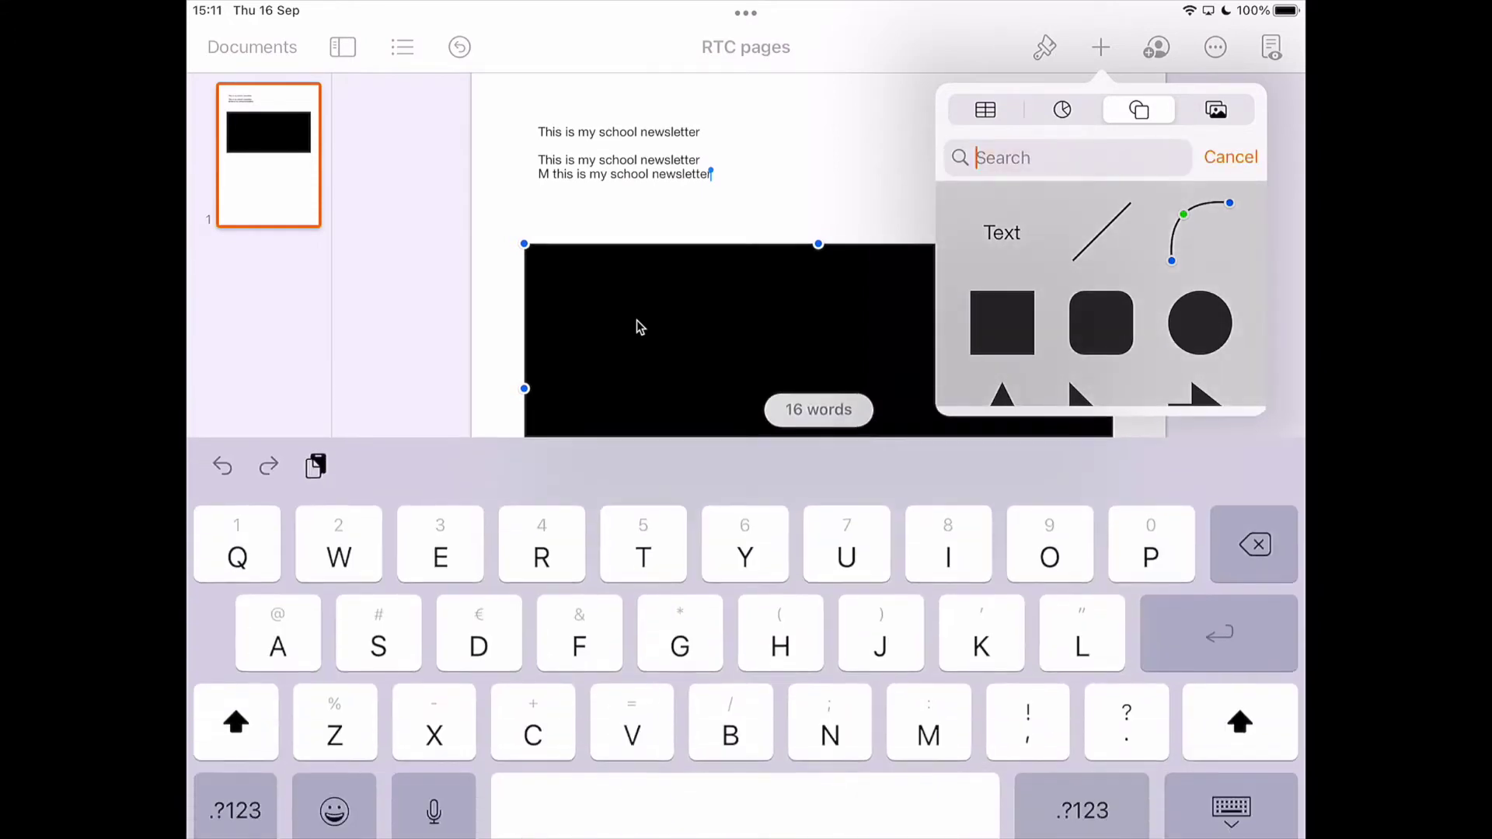
pyautogui.write('Science')
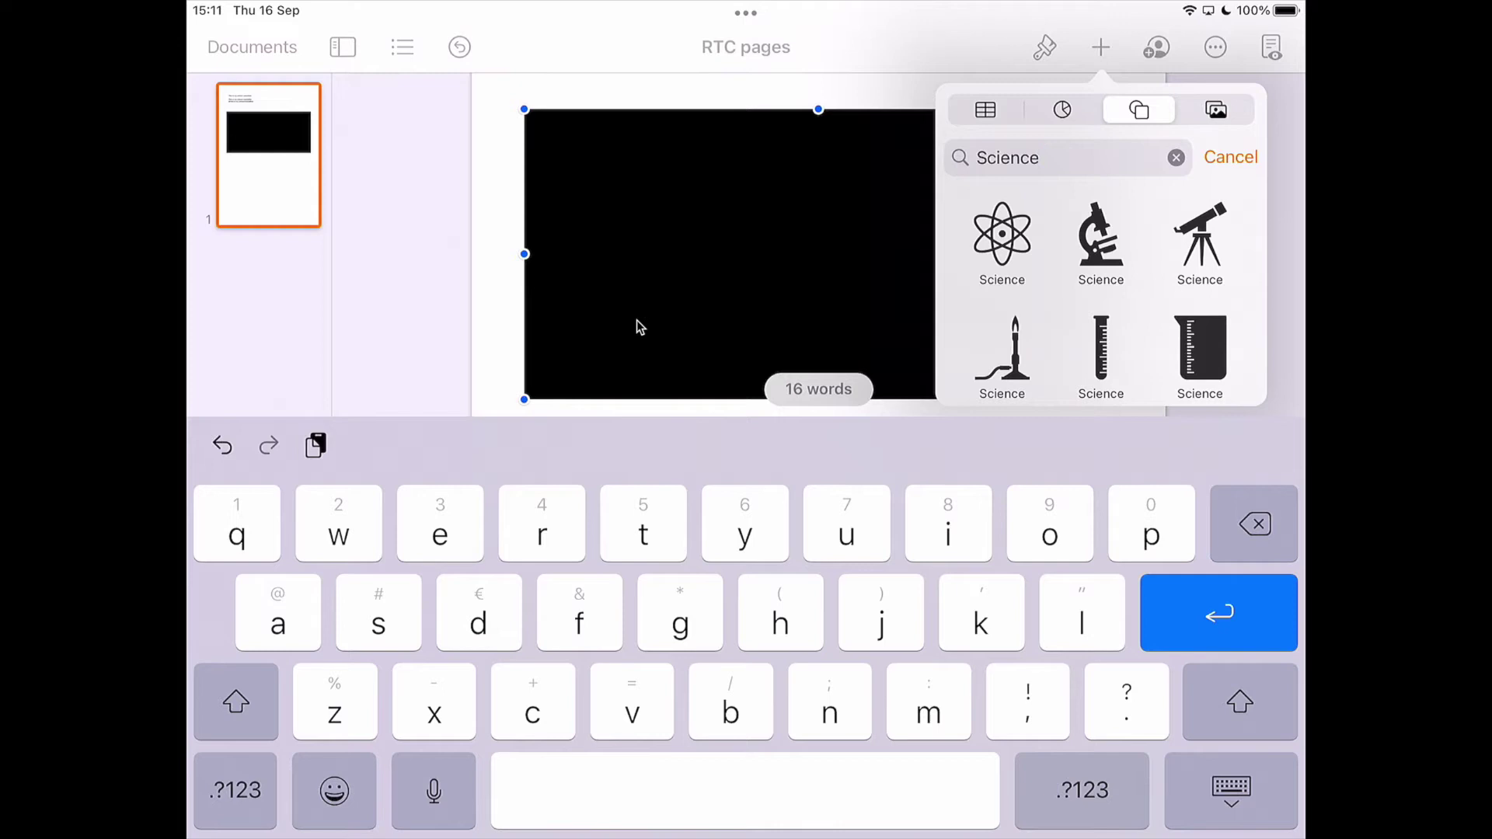
pyautogui.scroll(-4, 1100, 298)
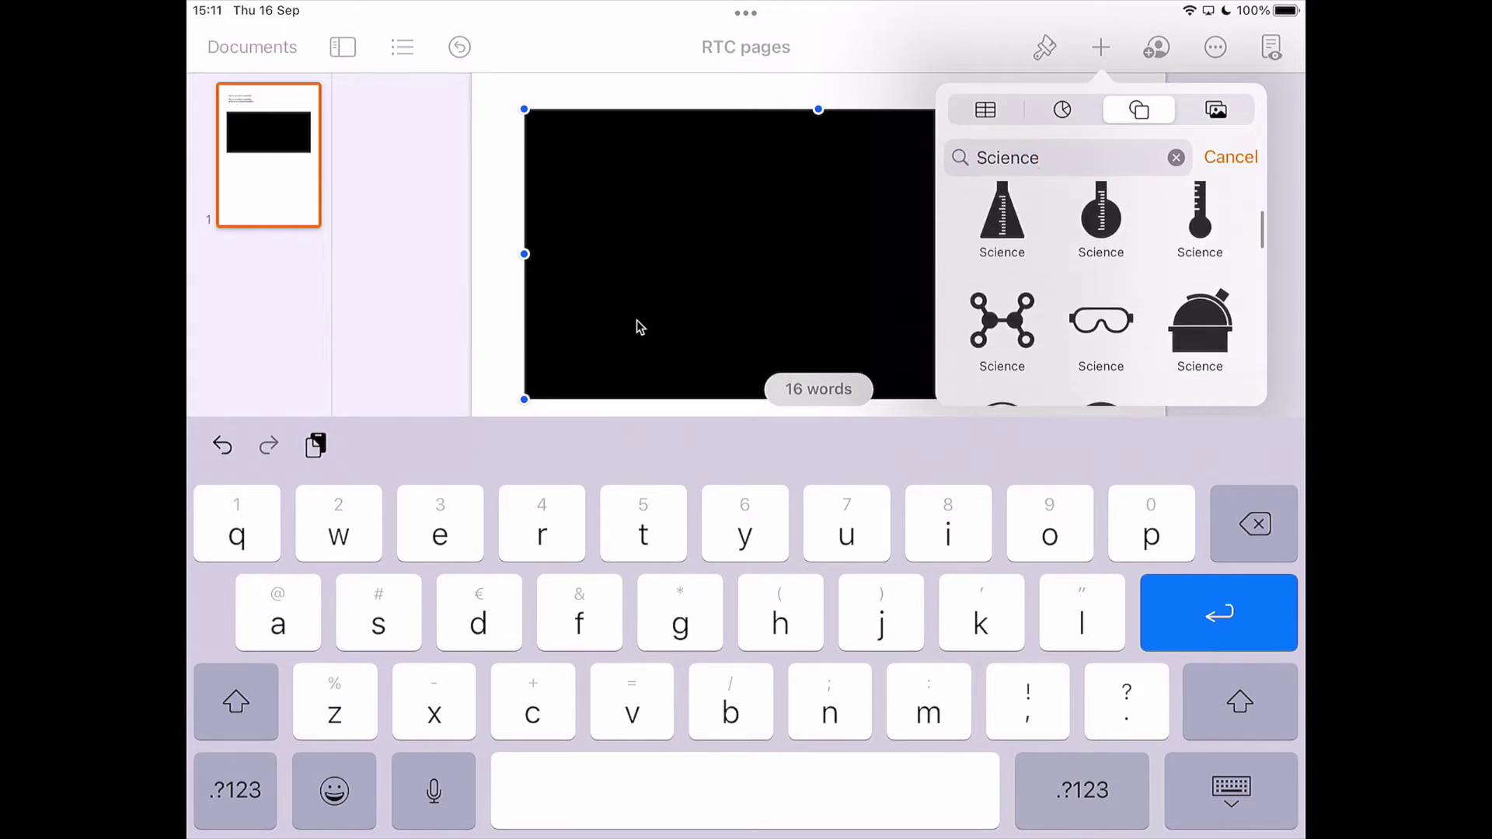
pyautogui.scroll(-4, 1101, 297)
pyautogui.scroll(-3, 1101, 297)
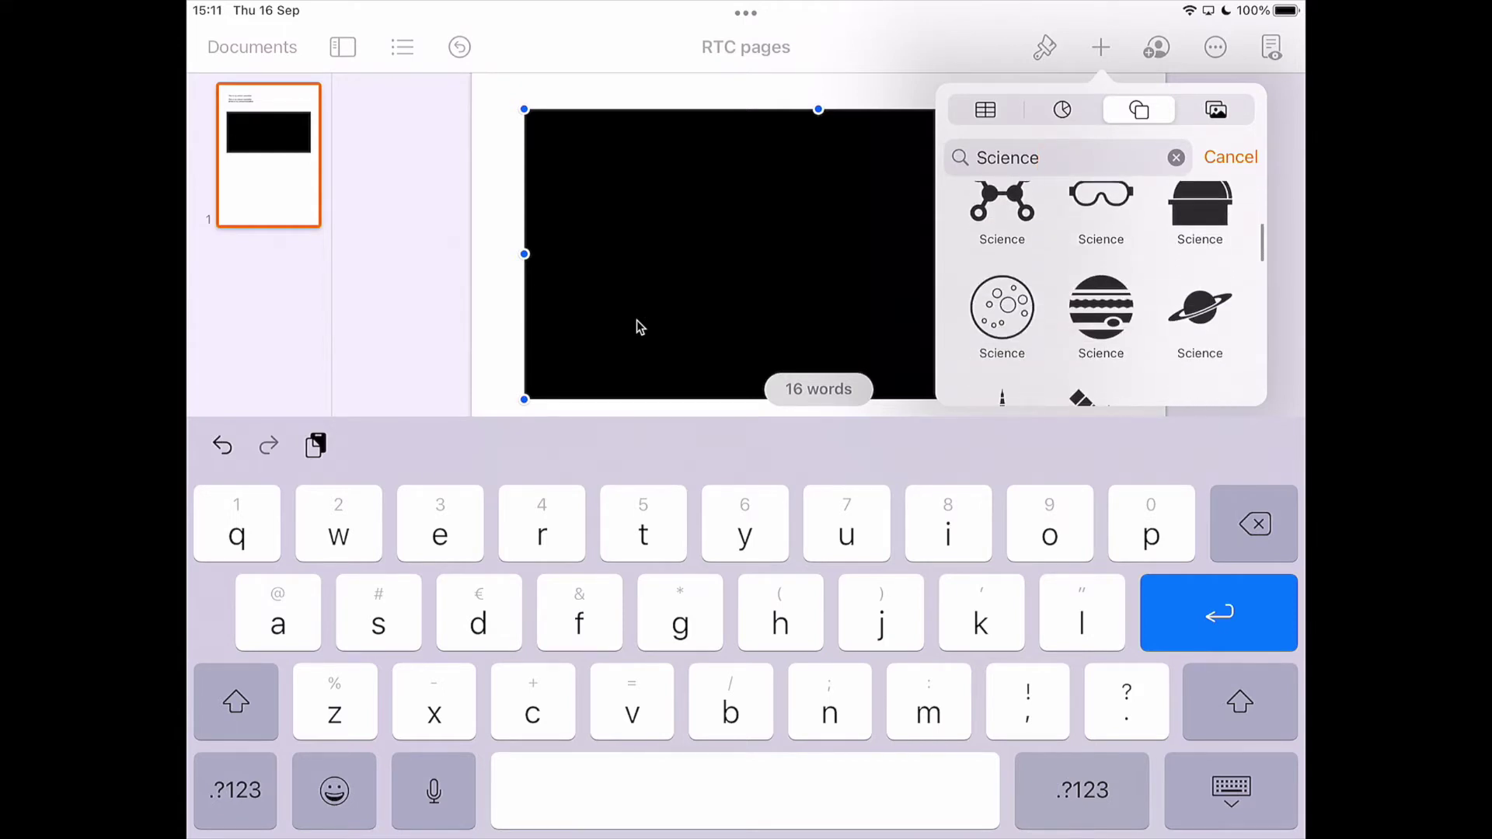
pyautogui.scroll(-3, 1100, 297)
pyautogui.scroll(2, 1101, 297)
pyautogui.scroll(-2, 1100, 297)
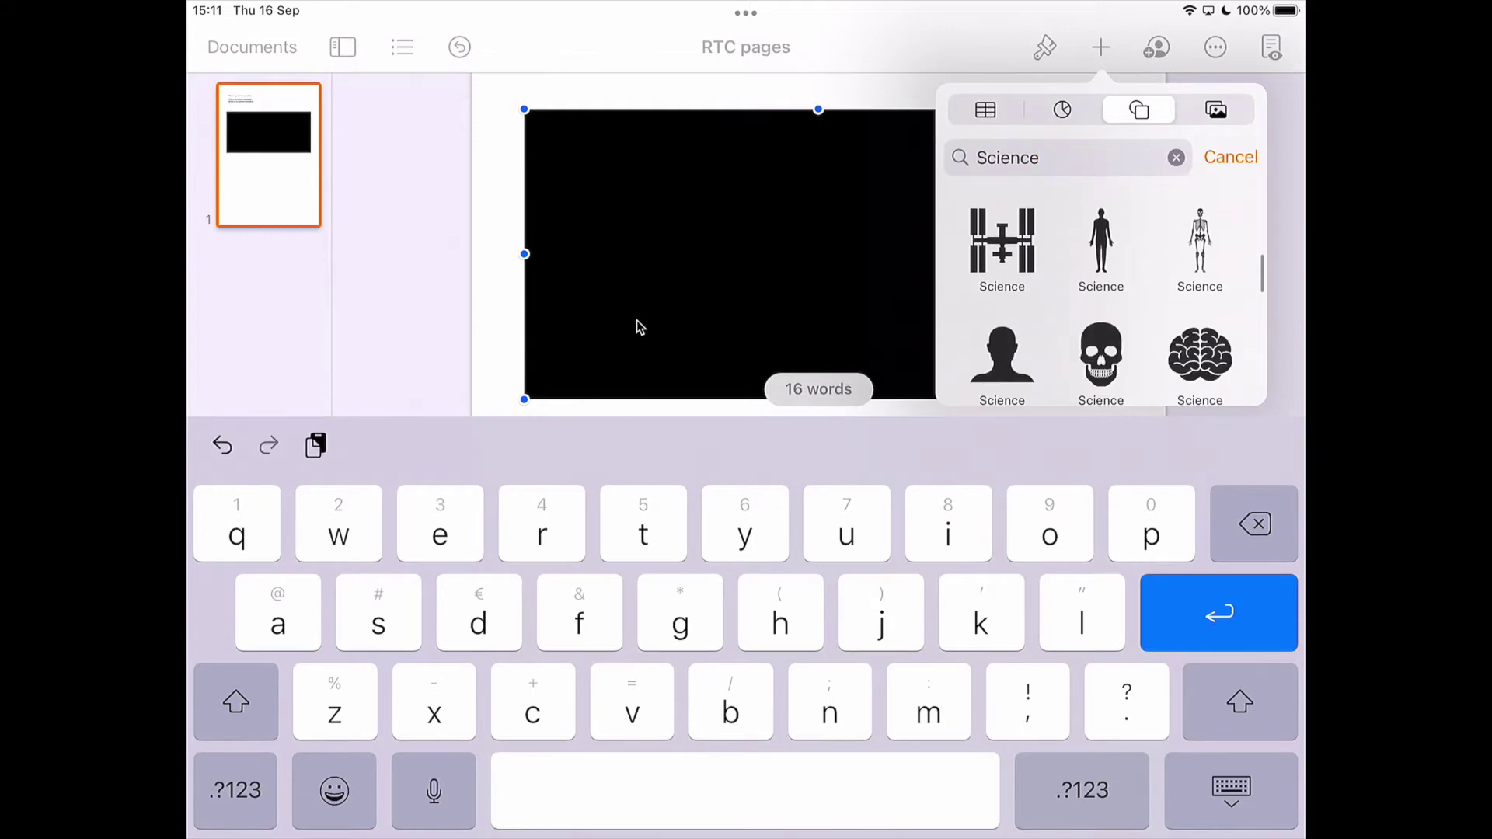
pyautogui.scroll(-2, 1101, 297)
pyautogui.scroll(-2, 1100, 297)
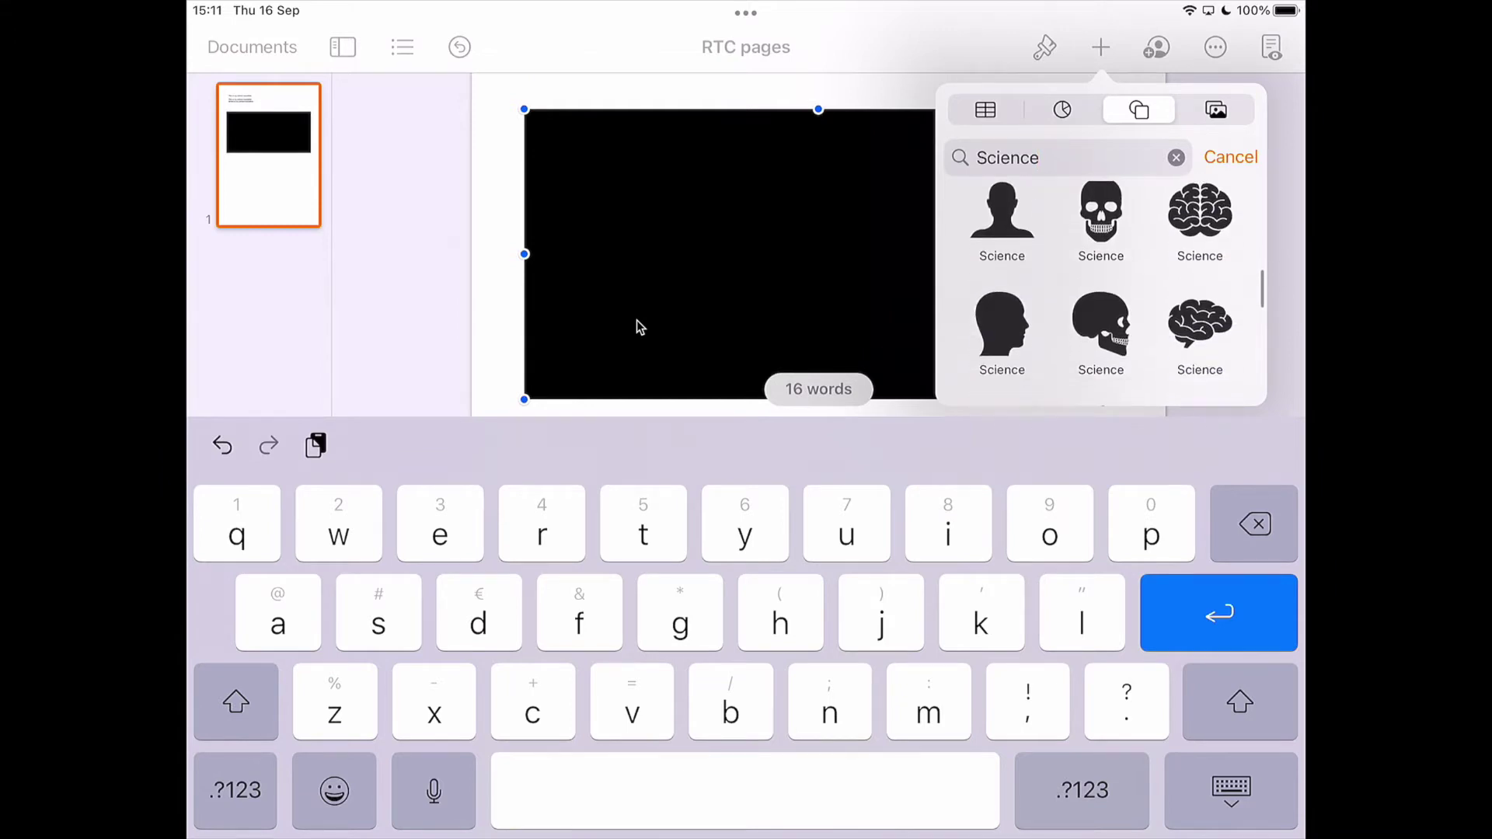
pyautogui.scroll(-1, 1101, 297)
pyautogui.scroll(-2, 1100, 297)
pyautogui.scroll(-2, 1101, 297)
pyautogui.scroll(-2, 1101, 298)
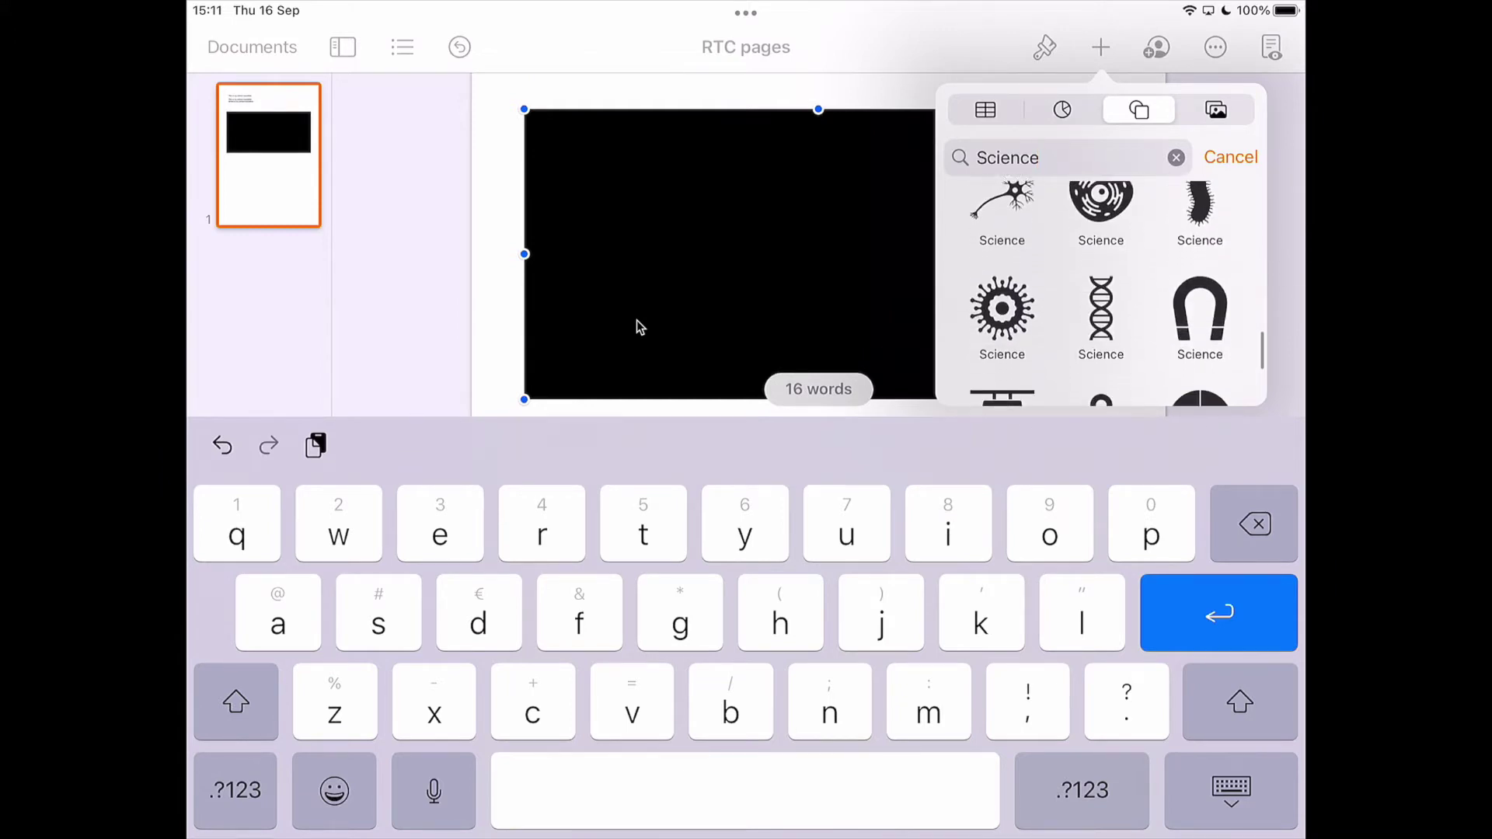
pyautogui.scroll(-1, 1100, 298)
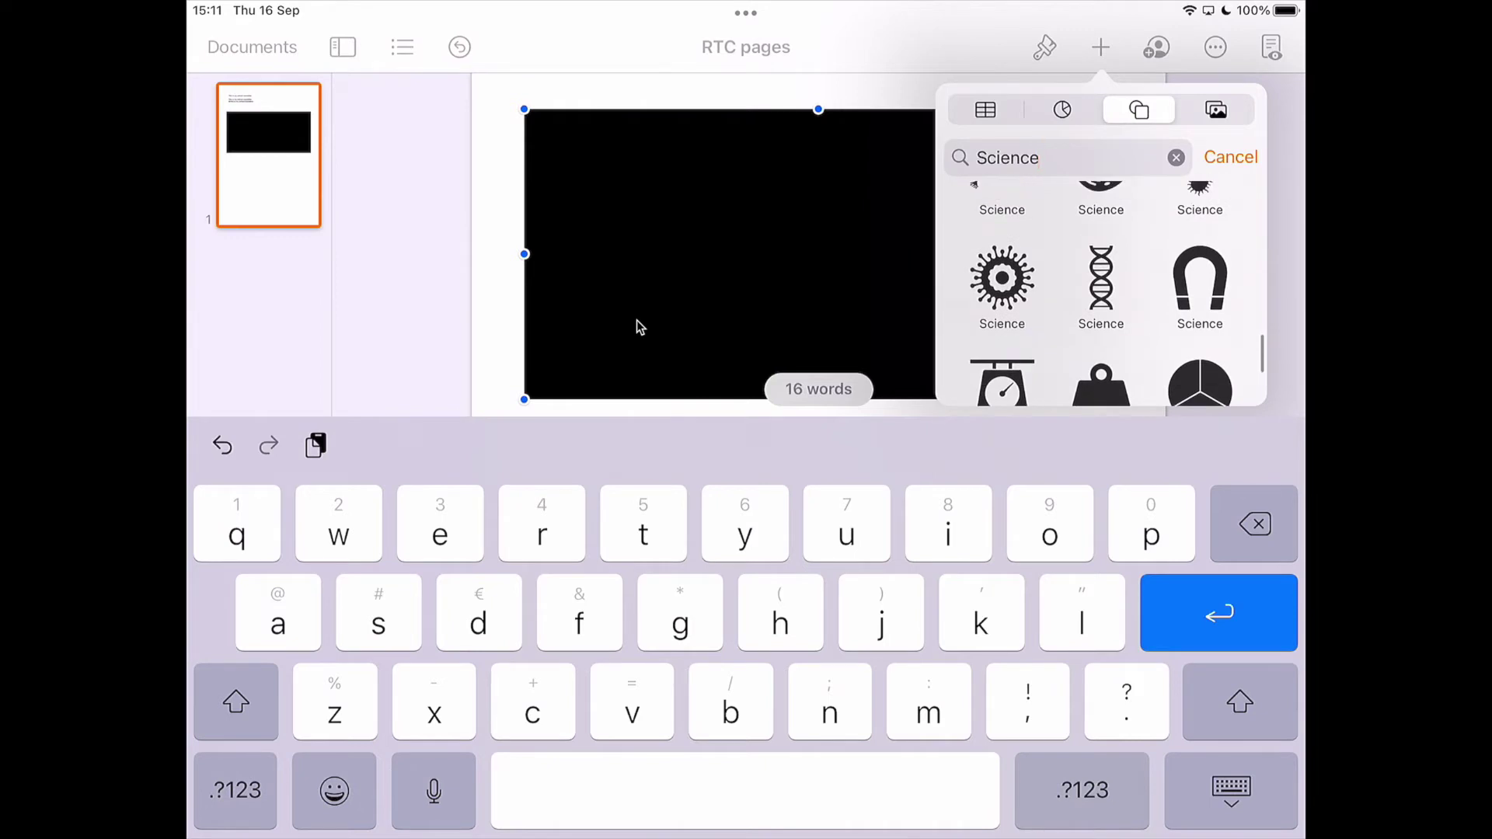
pyautogui.click(1101, 268)
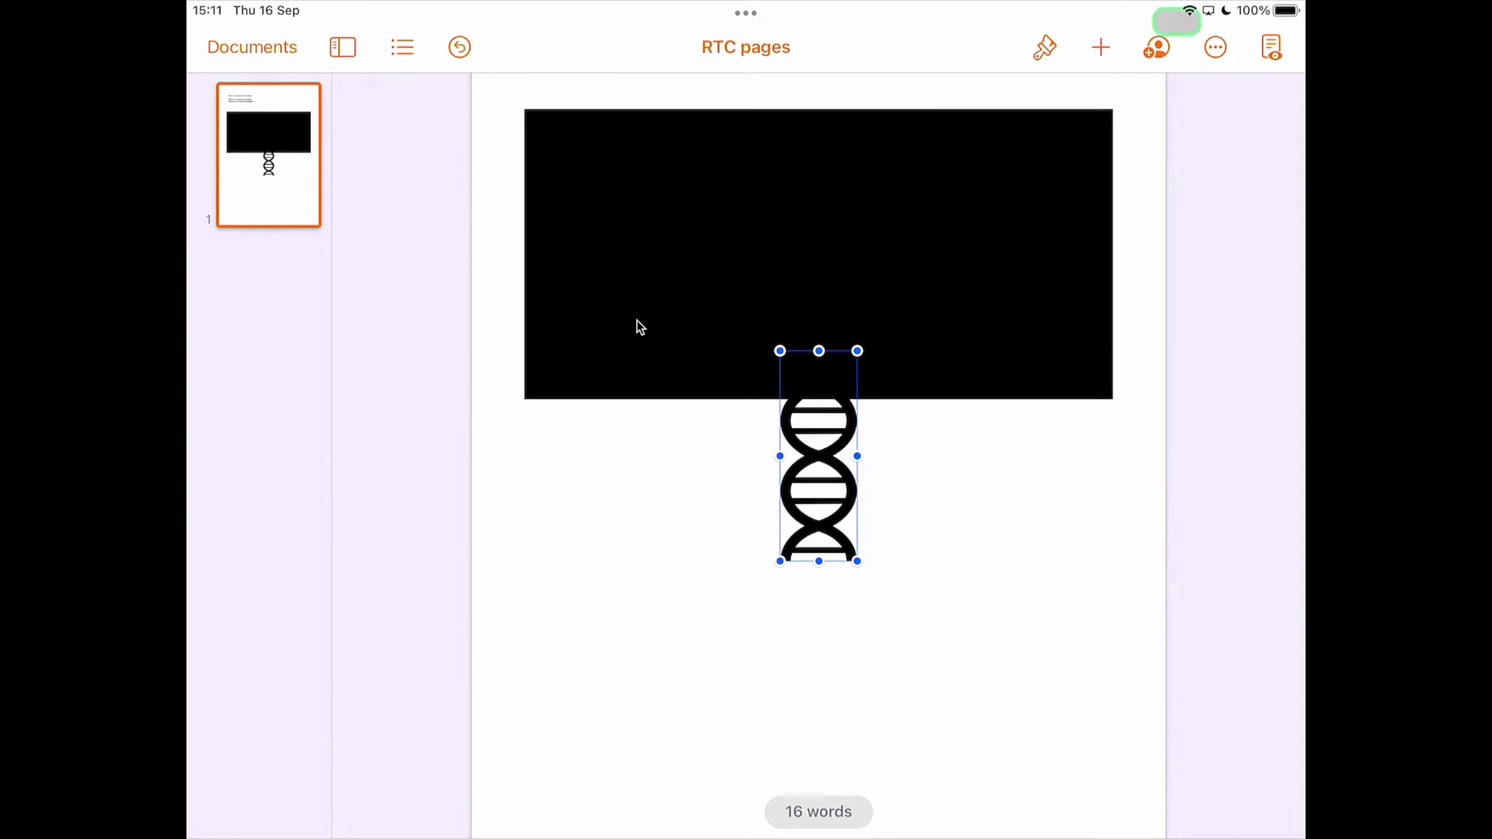
# Step: Colour the DNA green, tilt it 38 degrees, and place it over the rectangle's lower-left corner
pyautogui.click(1045, 47)
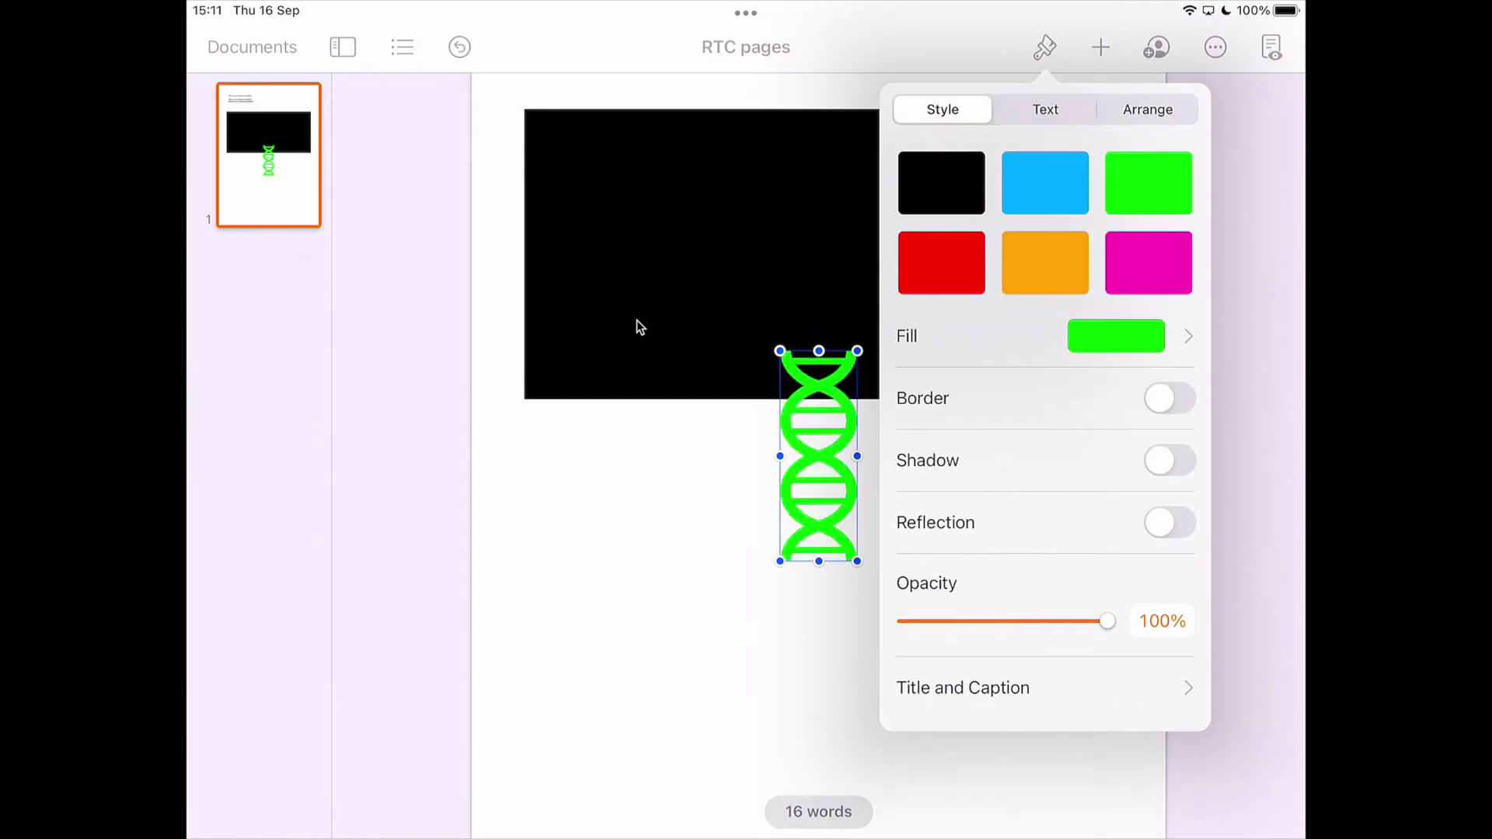
pyautogui.moveTo(820, 455); pyautogui.dragTo(648, 399)
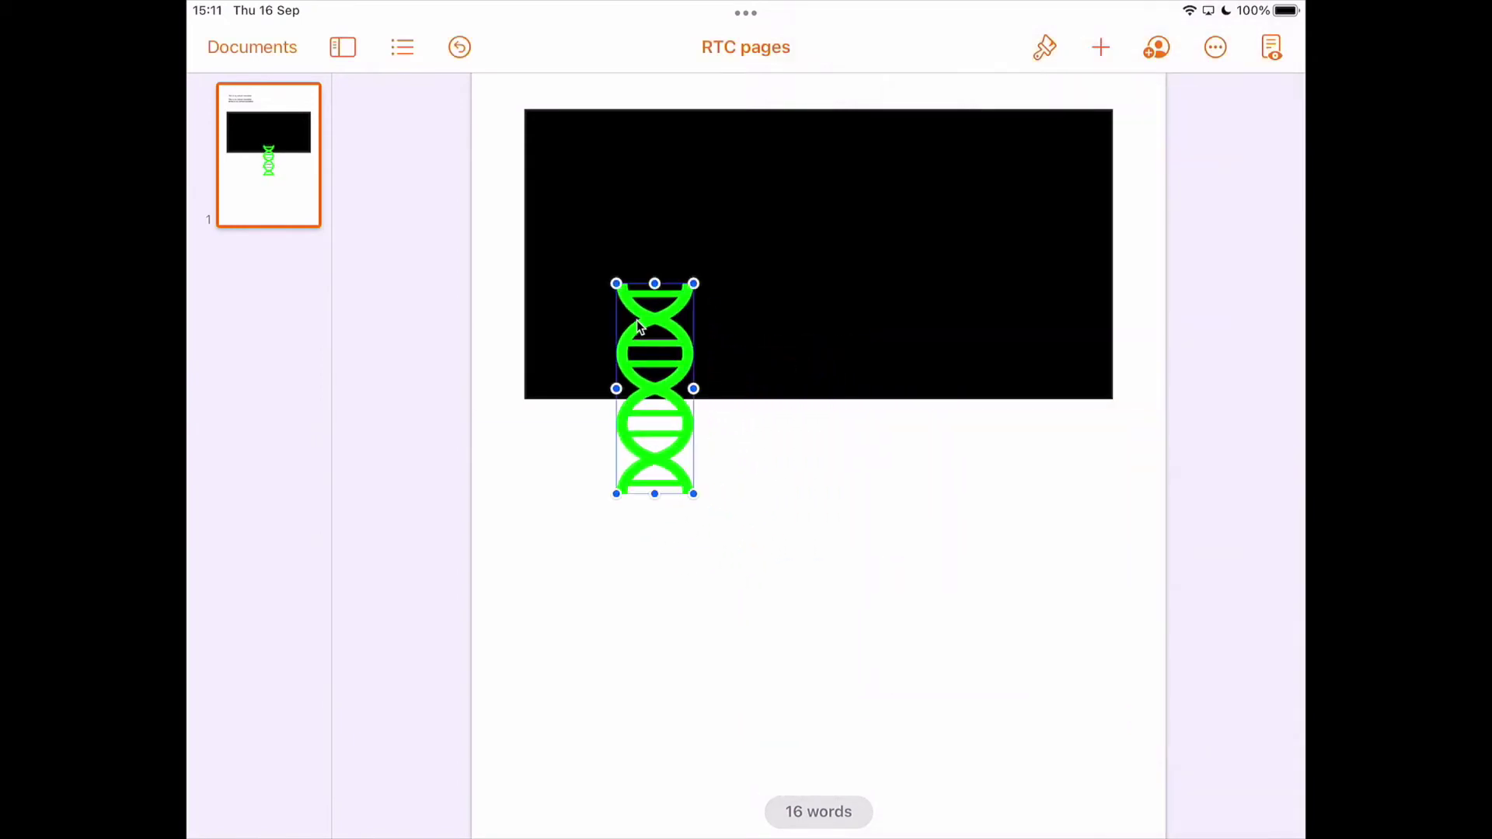
pyautogui.moveTo(638, 329); pyautogui.dragTo(637, 329)
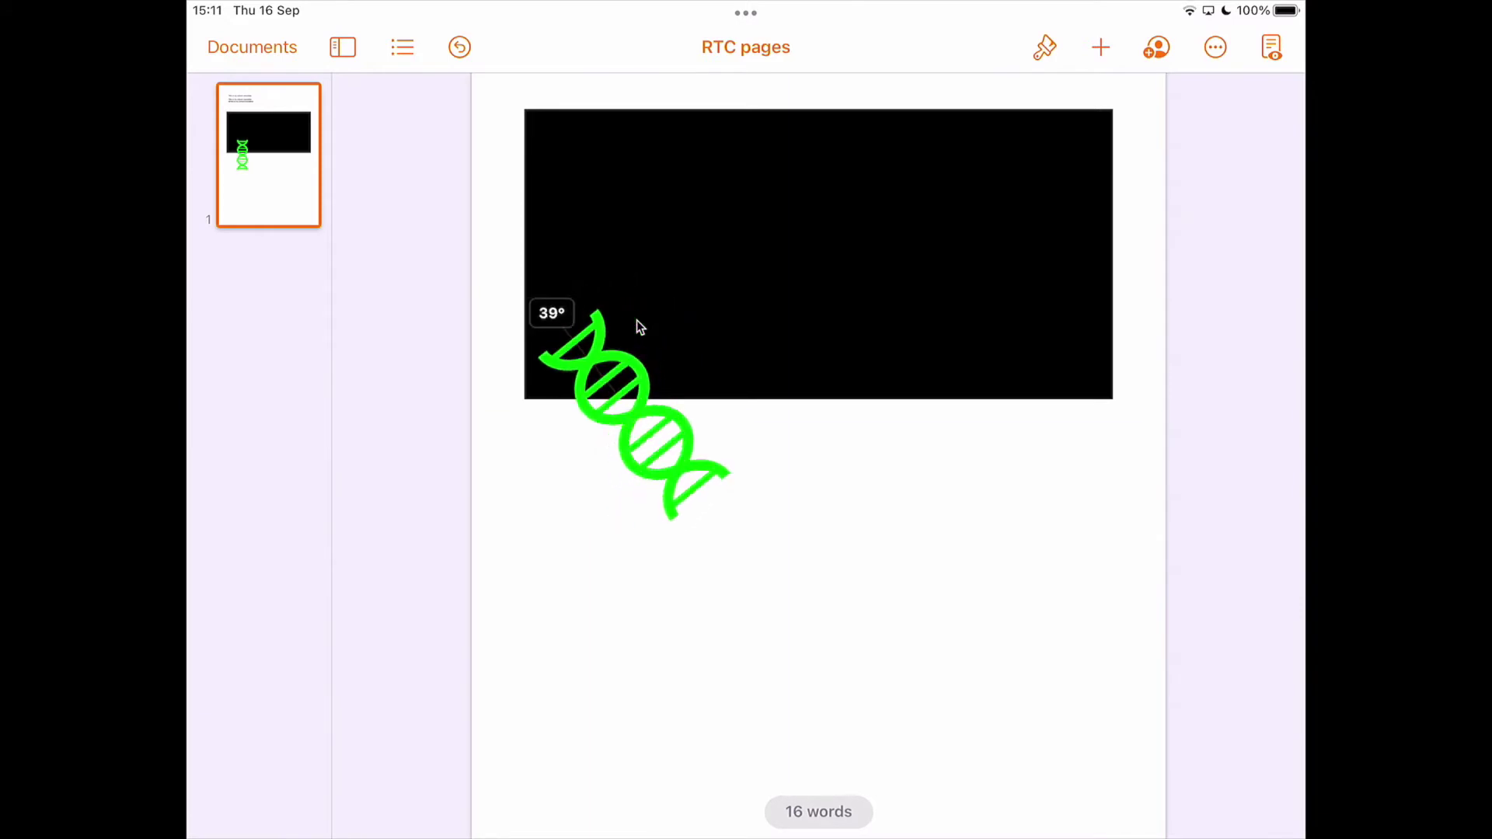
pyautogui.moveTo(630, 407); pyautogui.dragTo(560, 362)
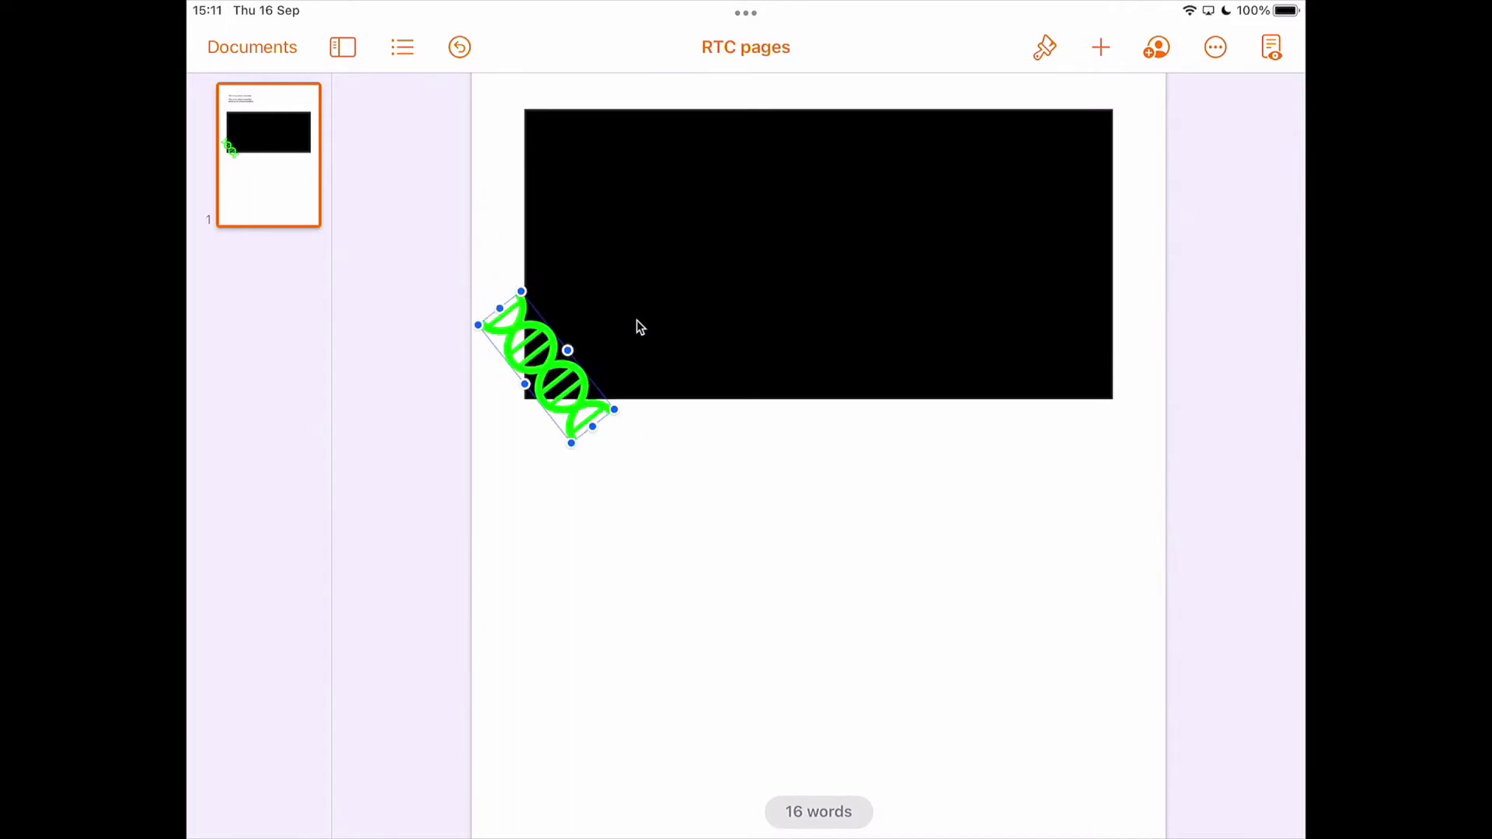
pyautogui.click(1045, 46)
pyautogui.click(1147, 109)
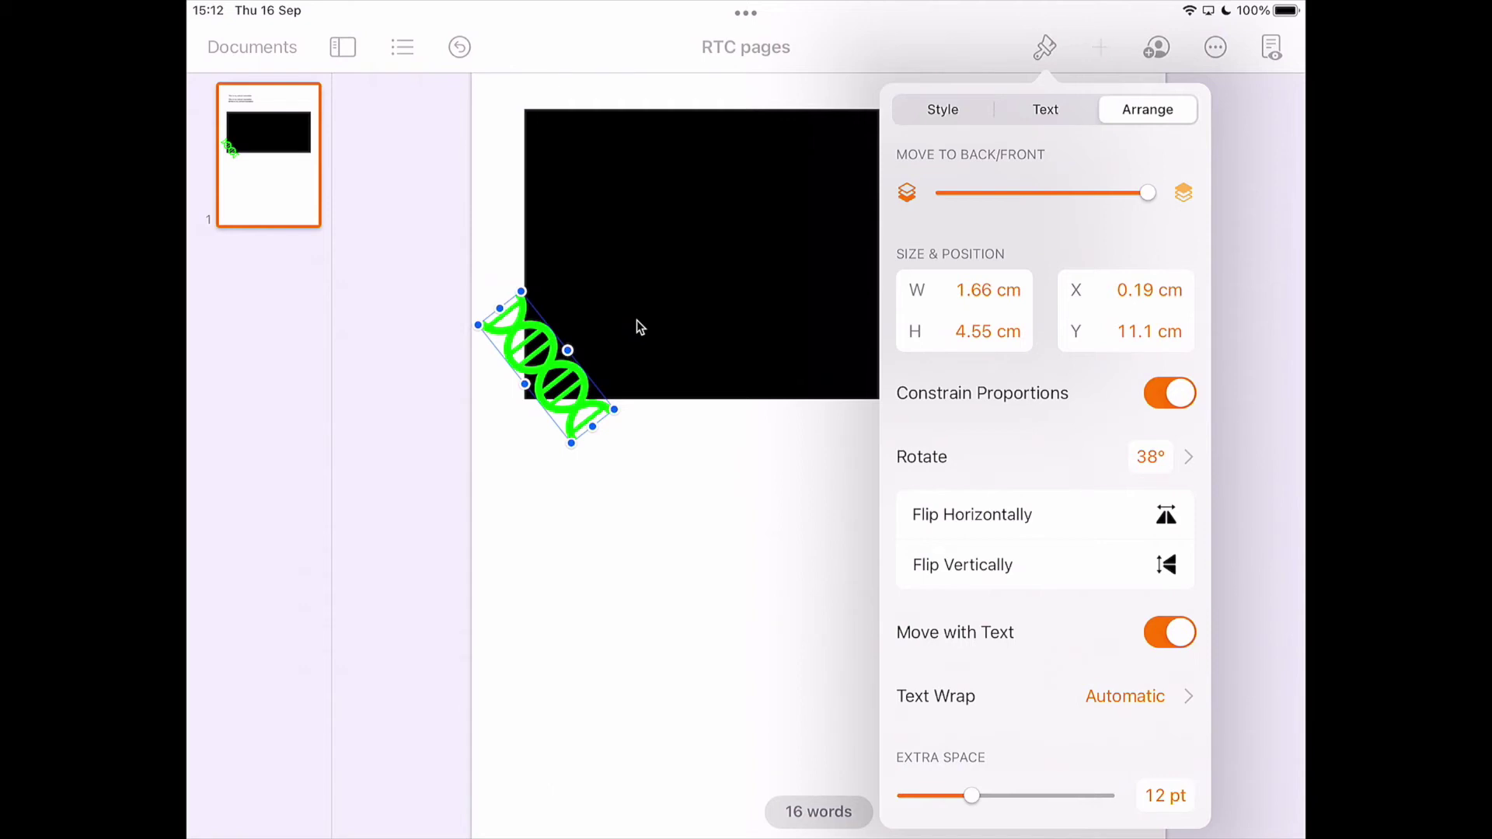
# Step: Insert a 'Flower' shape, enlarge it below the rectangle, and Break Apart it
pyautogui.click(1100, 47)
pyautogui.click(1176, 158)
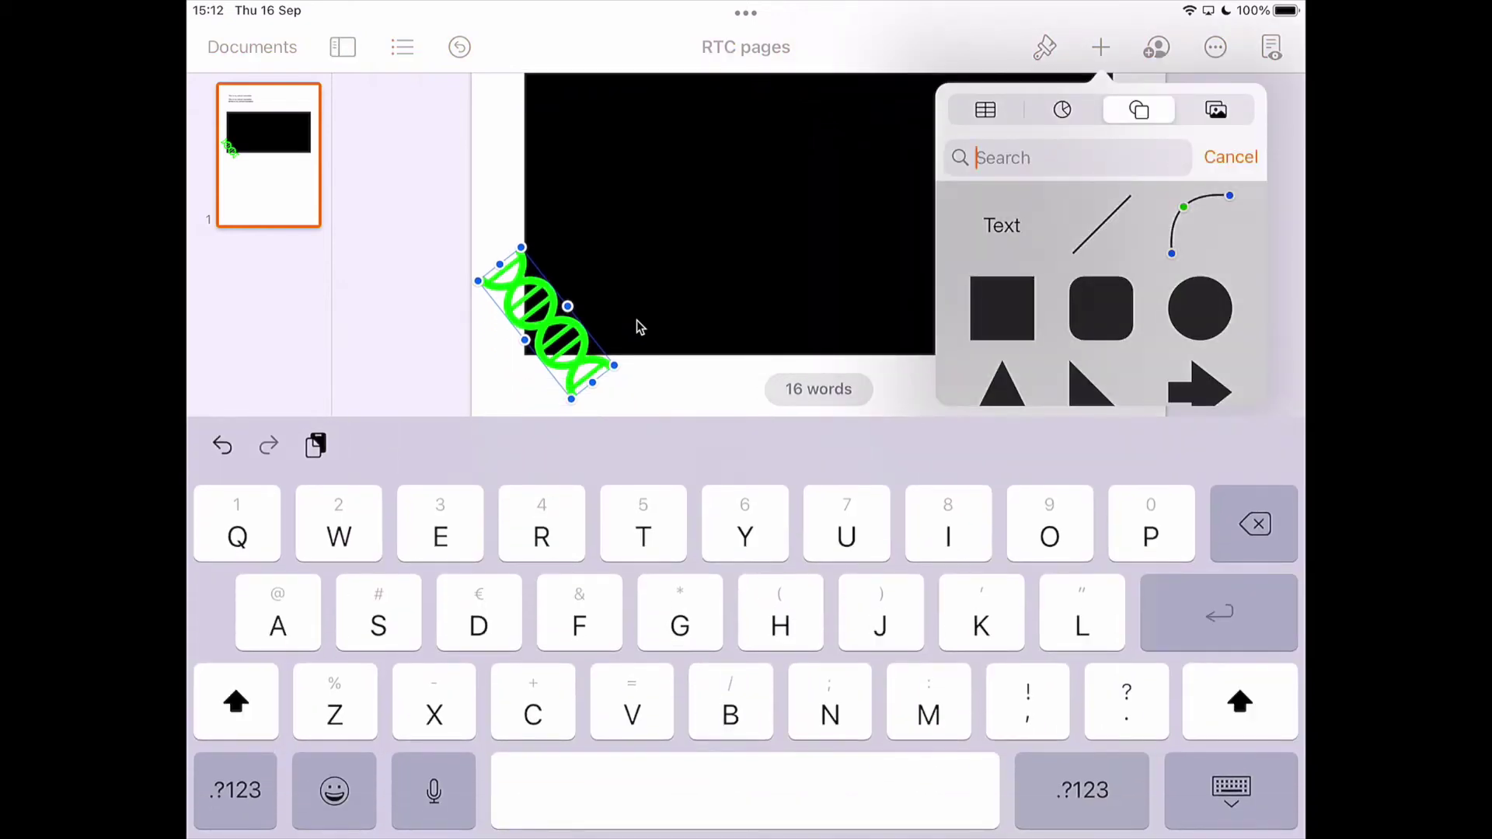
pyautogui.write('Flower')
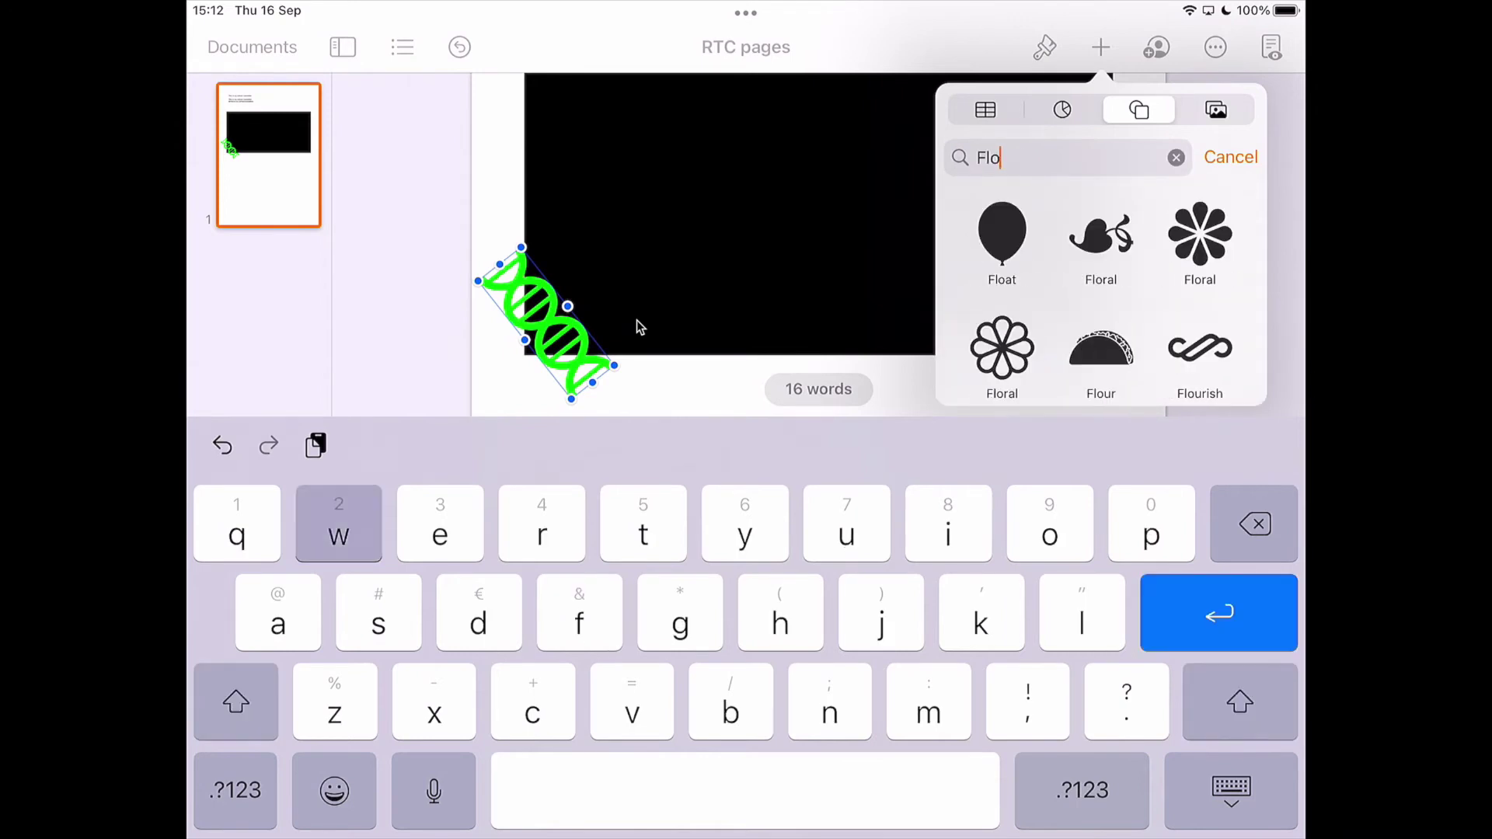
pyautogui.click(1100, 242)
pyautogui.click(699, 641)
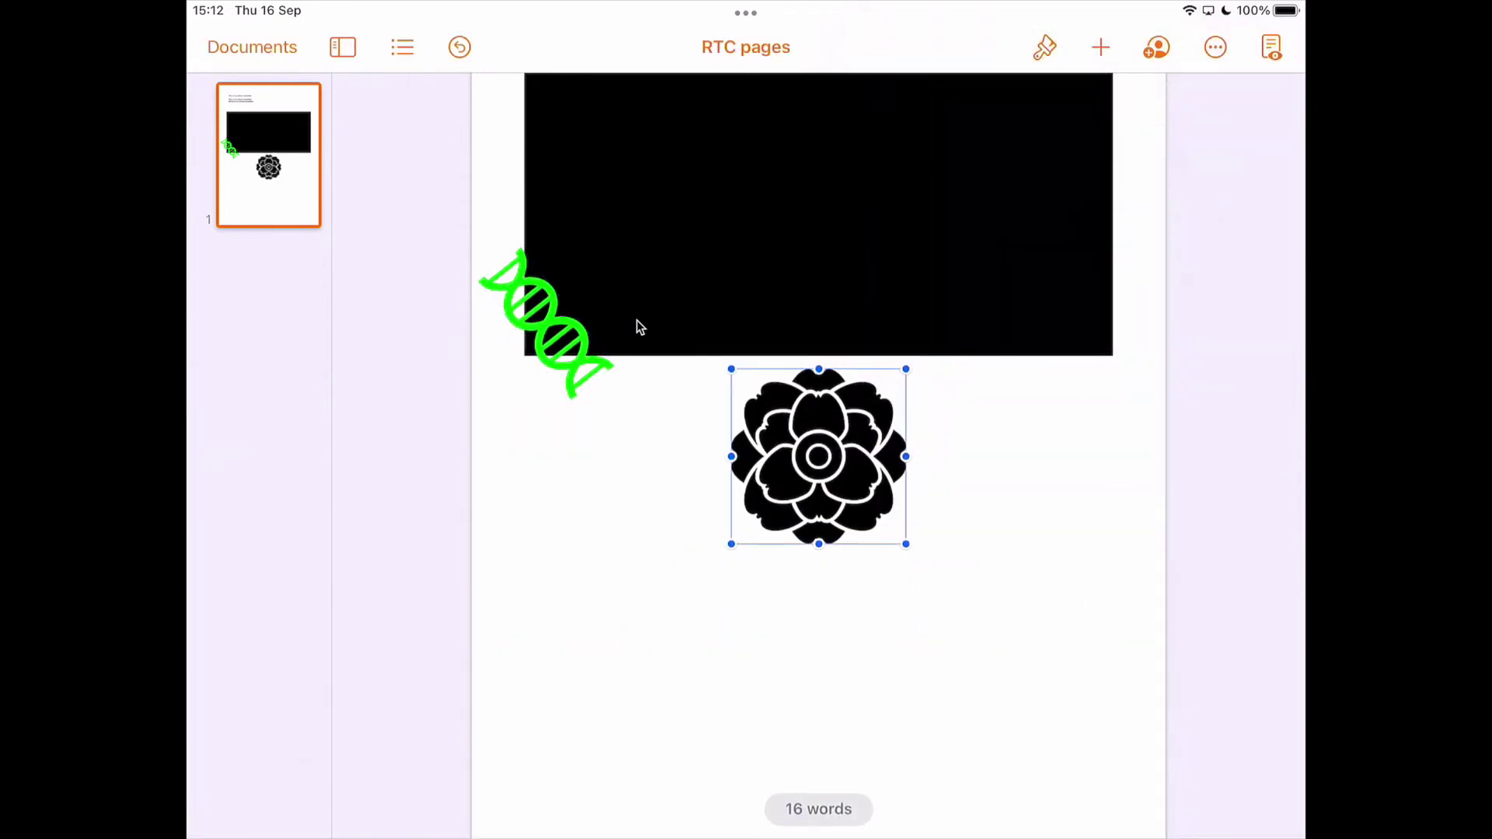
pyautogui.moveTo(906, 544); pyautogui.dragTo(1002, 781)
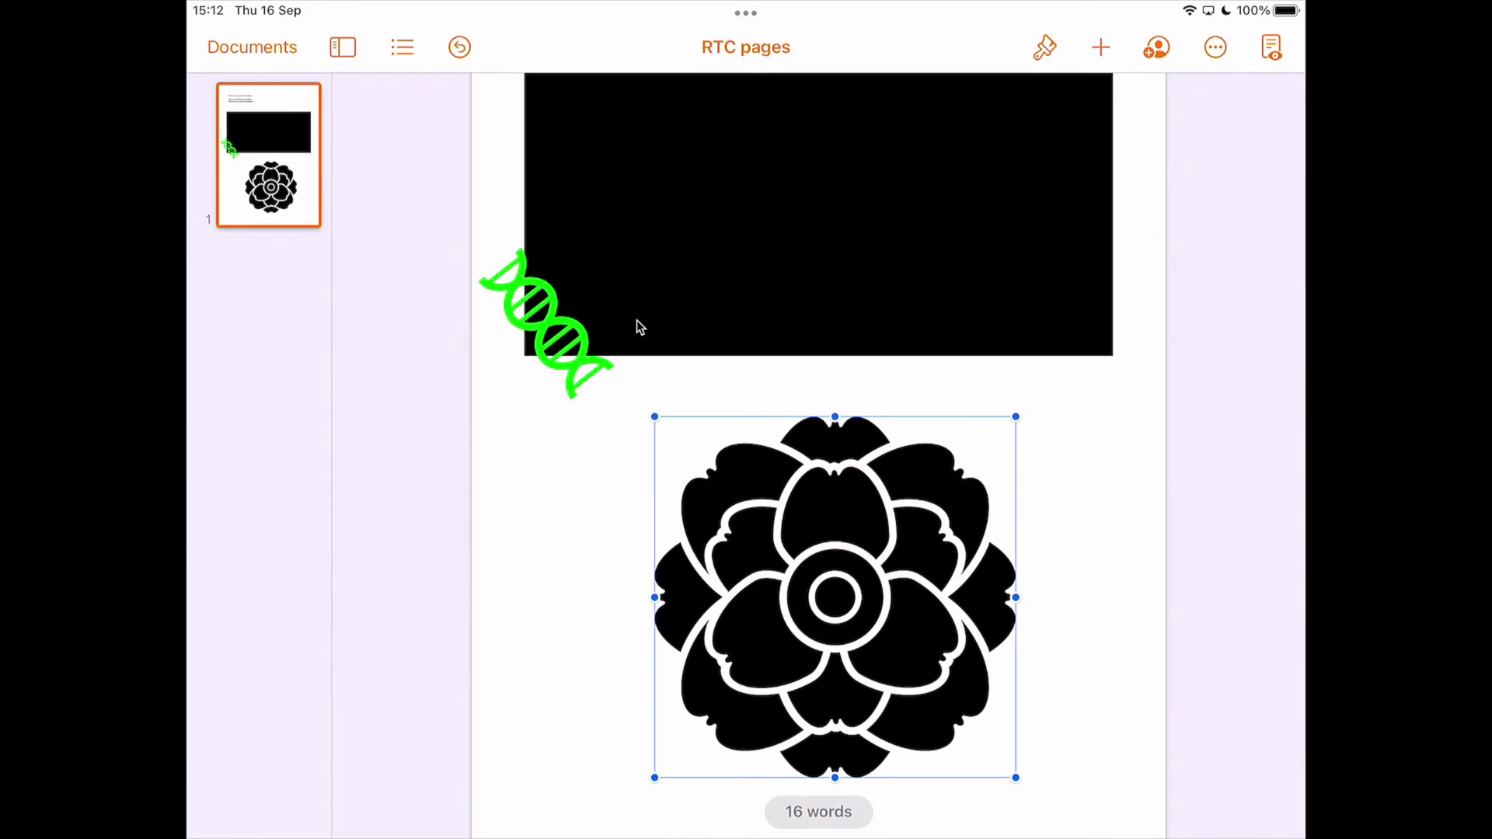
pyautogui.click(1045, 47)
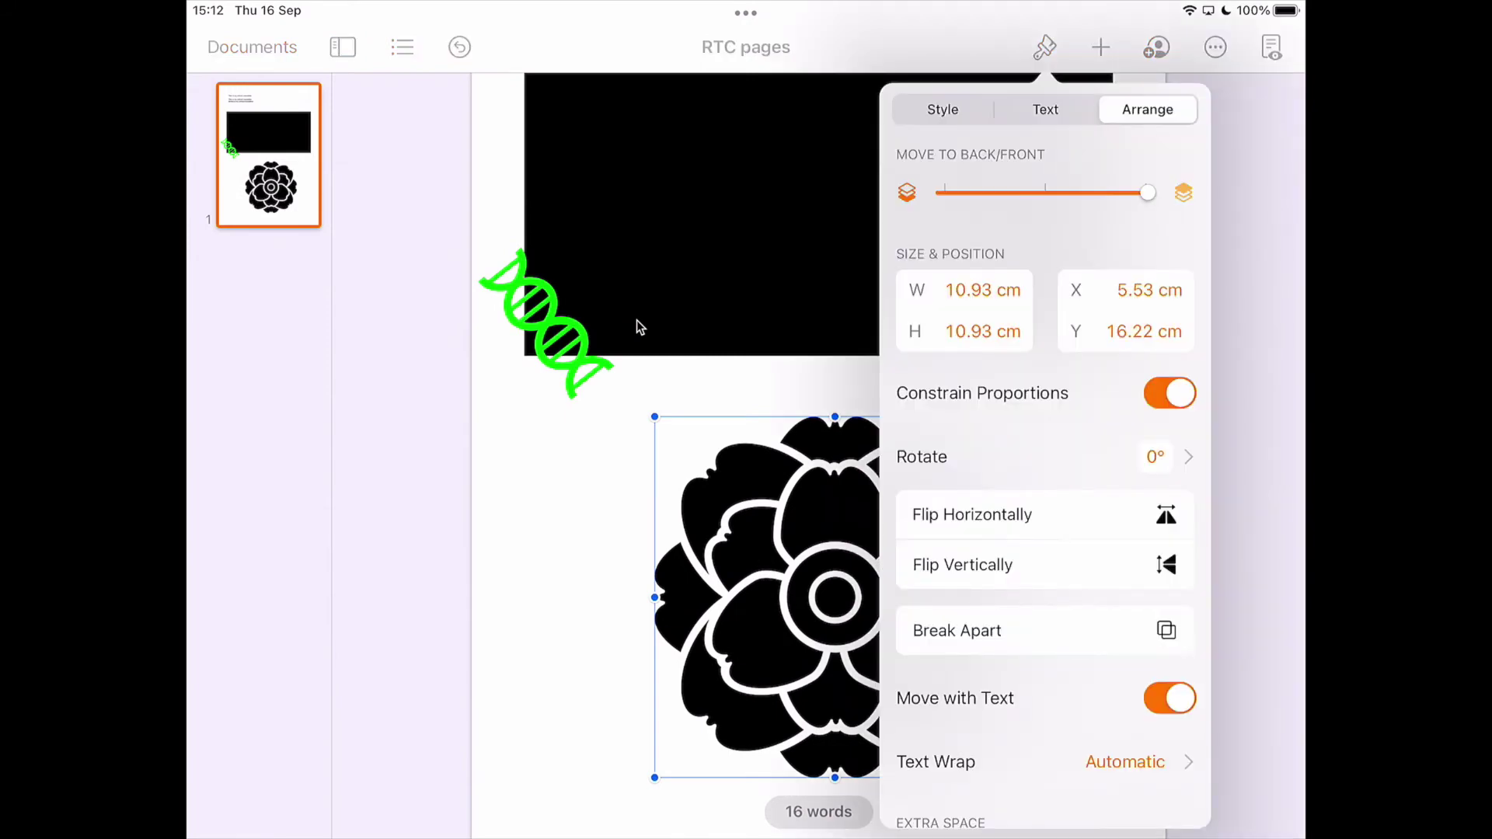
pyautogui.scroll(-2, 1045, 490)
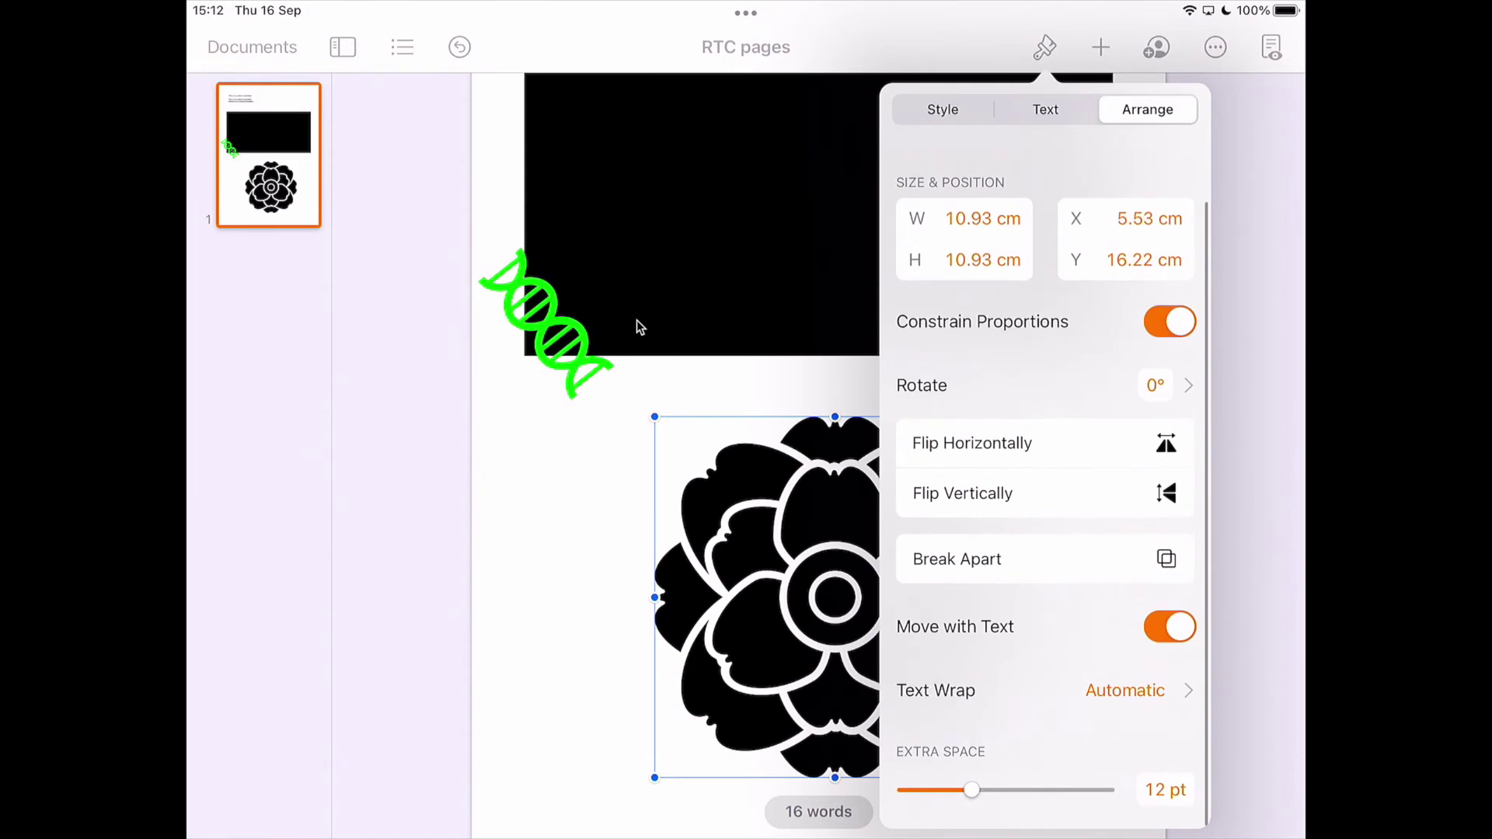
pyautogui.click(1038, 559)
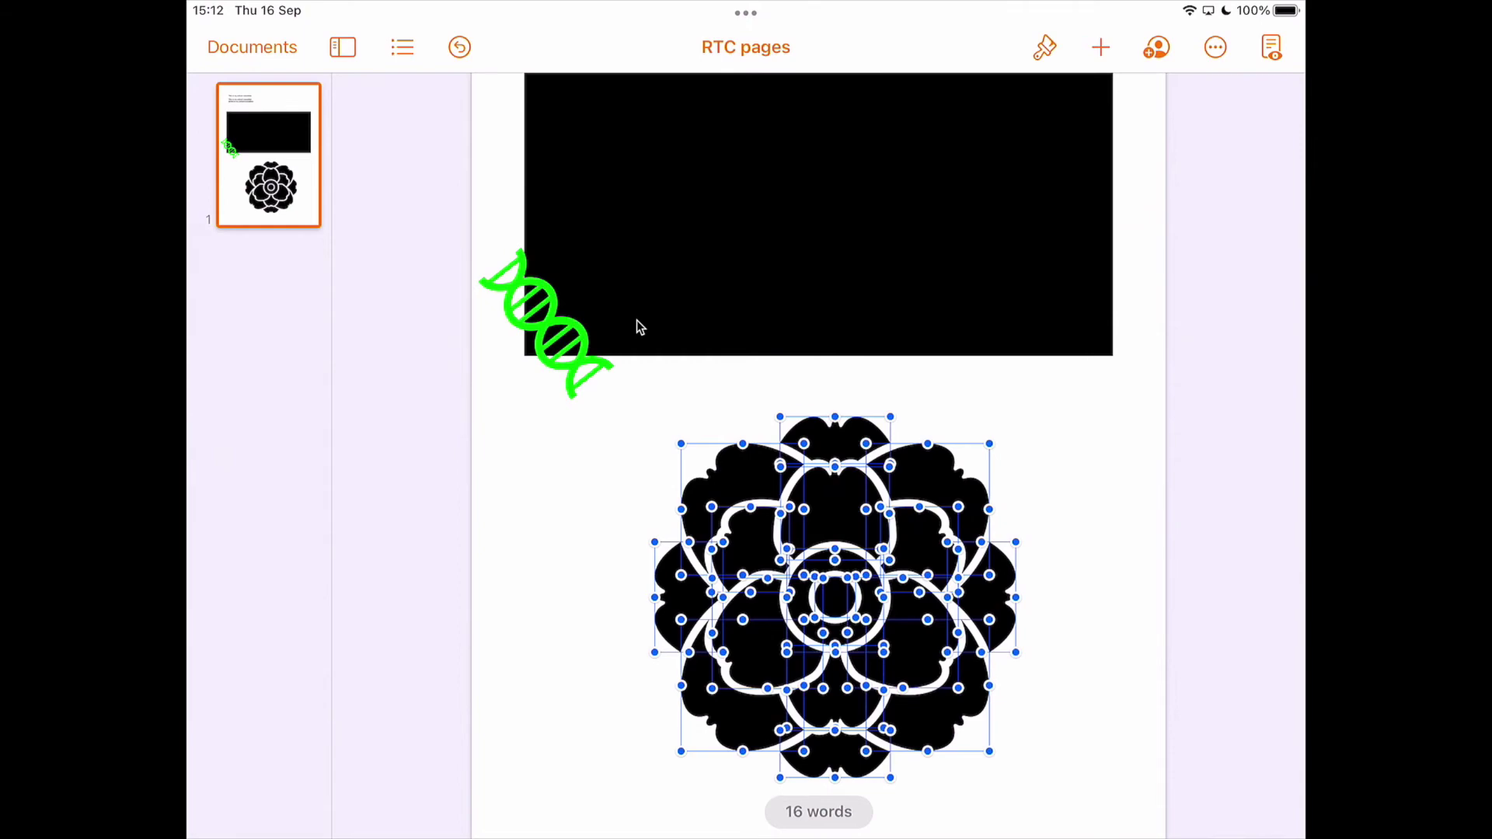
# Step: Fill an upper-right flower petal orange
pyautogui.click(638, 328)
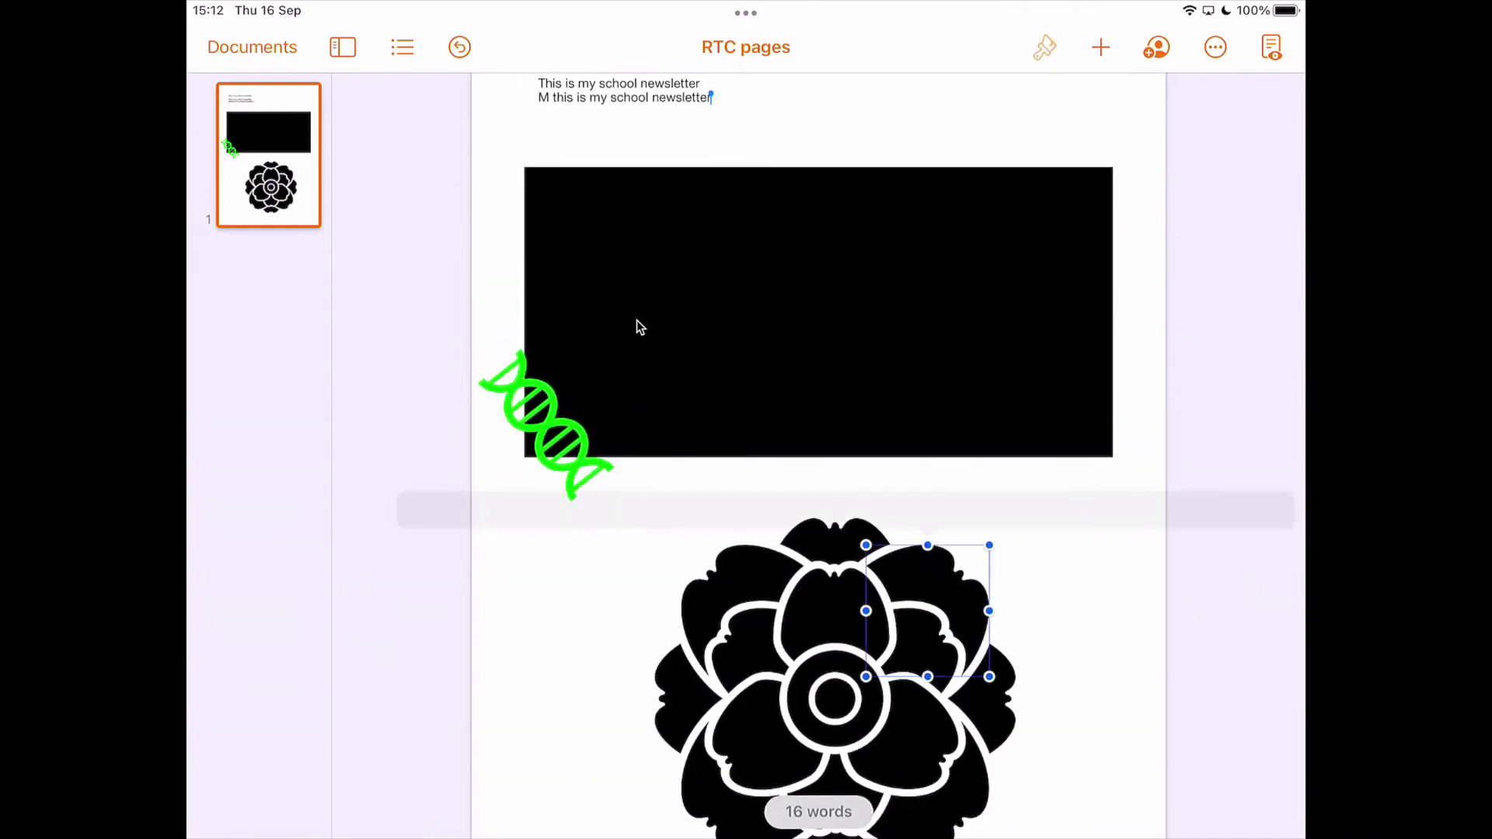
pyautogui.click(1045, 47)
pyautogui.click(942, 108)
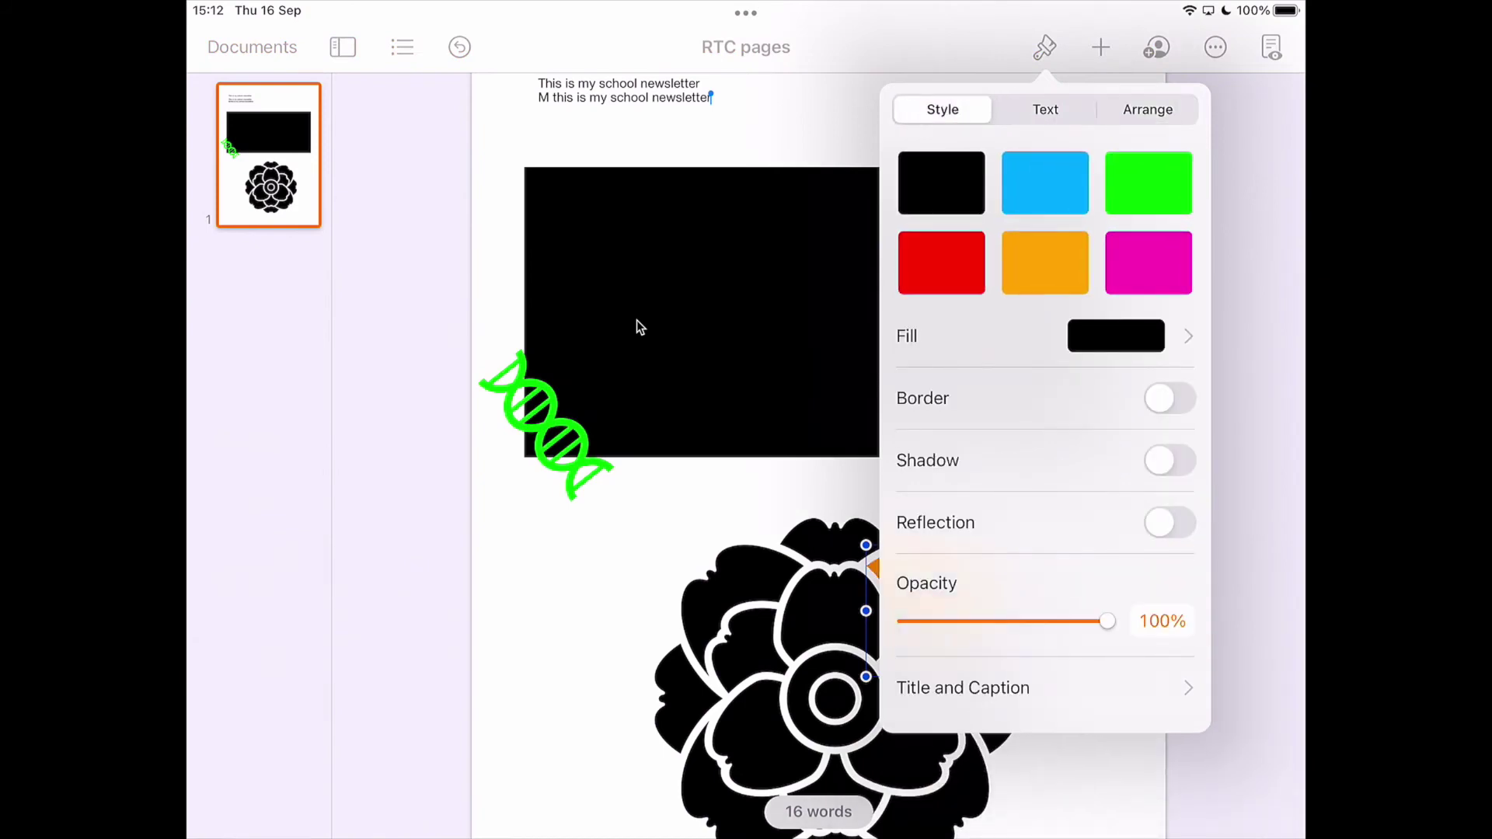
pyautogui.click(1045, 261)
# Step: Fill a lower-left flower petal green
pyautogui.click(764, 734)
pyautogui.rightClick(764, 735)
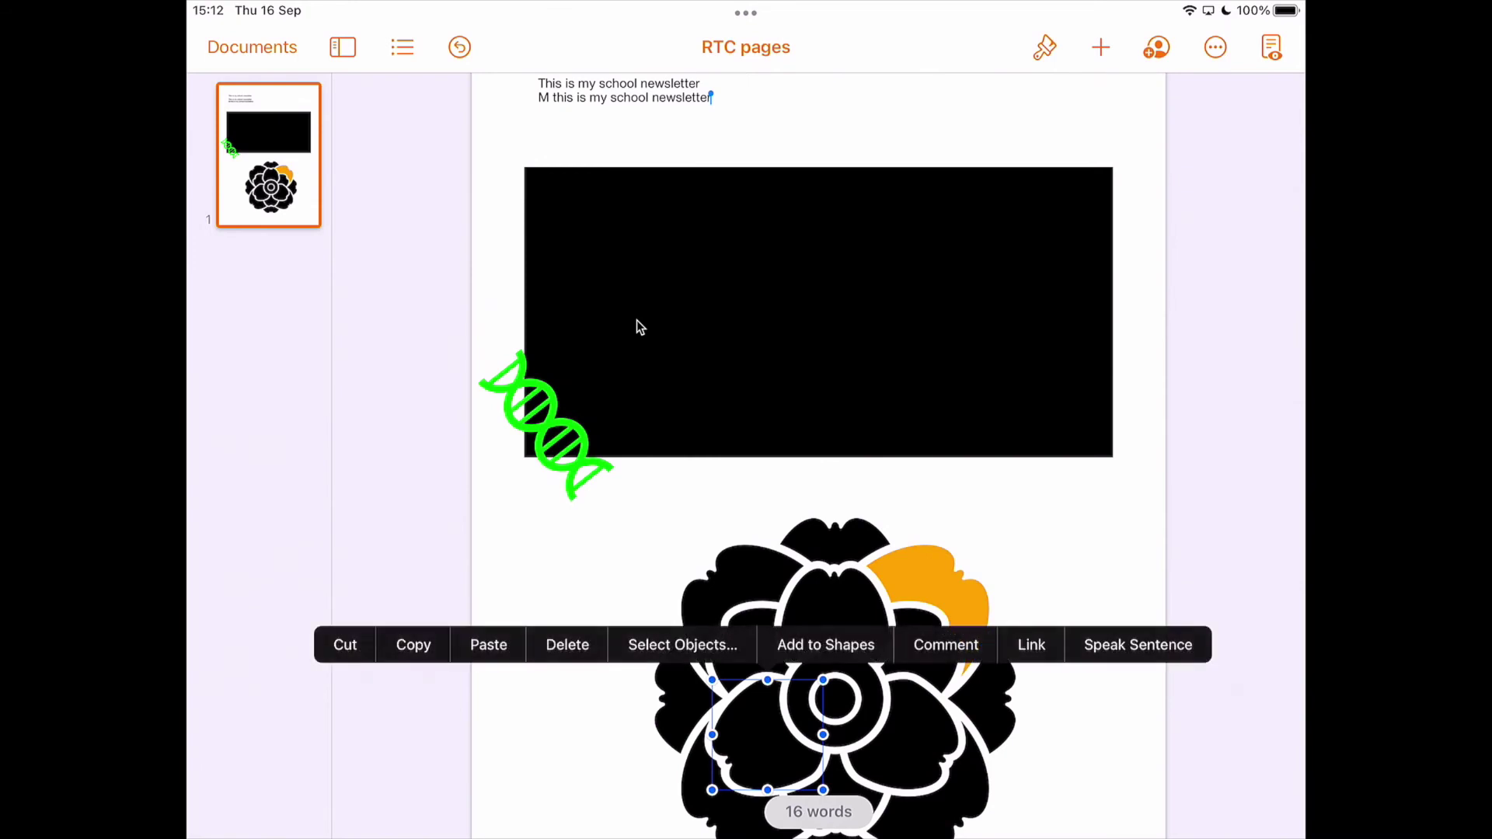
pyautogui.click(1045, 48)
pyautogui.click(1149, 182)
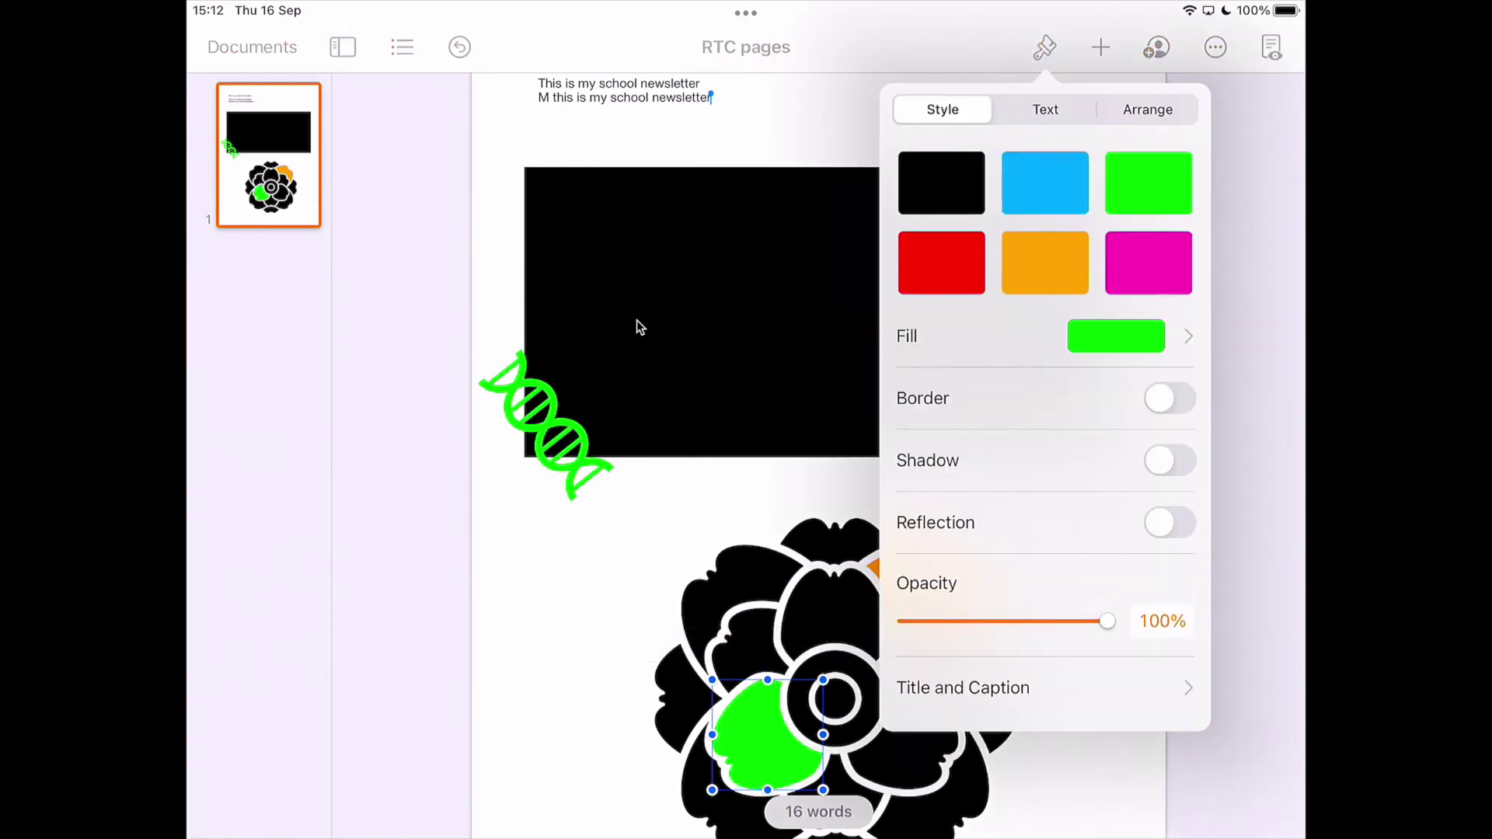
pyautogui.click(1235, 350)
pyautogui.scroll(-3, 816, 467)
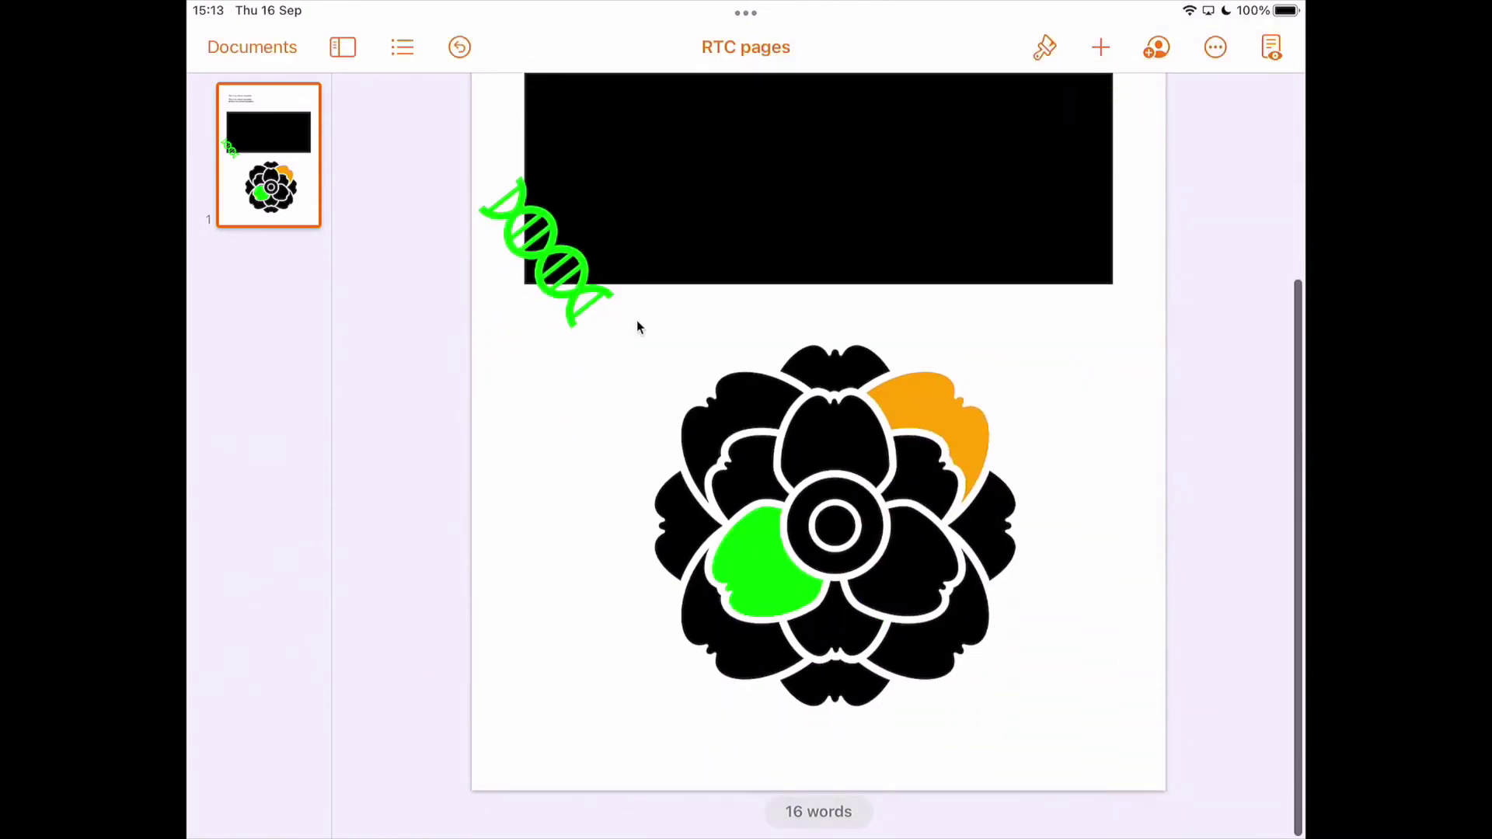
pyautogui.scroll(2, 816, 467)
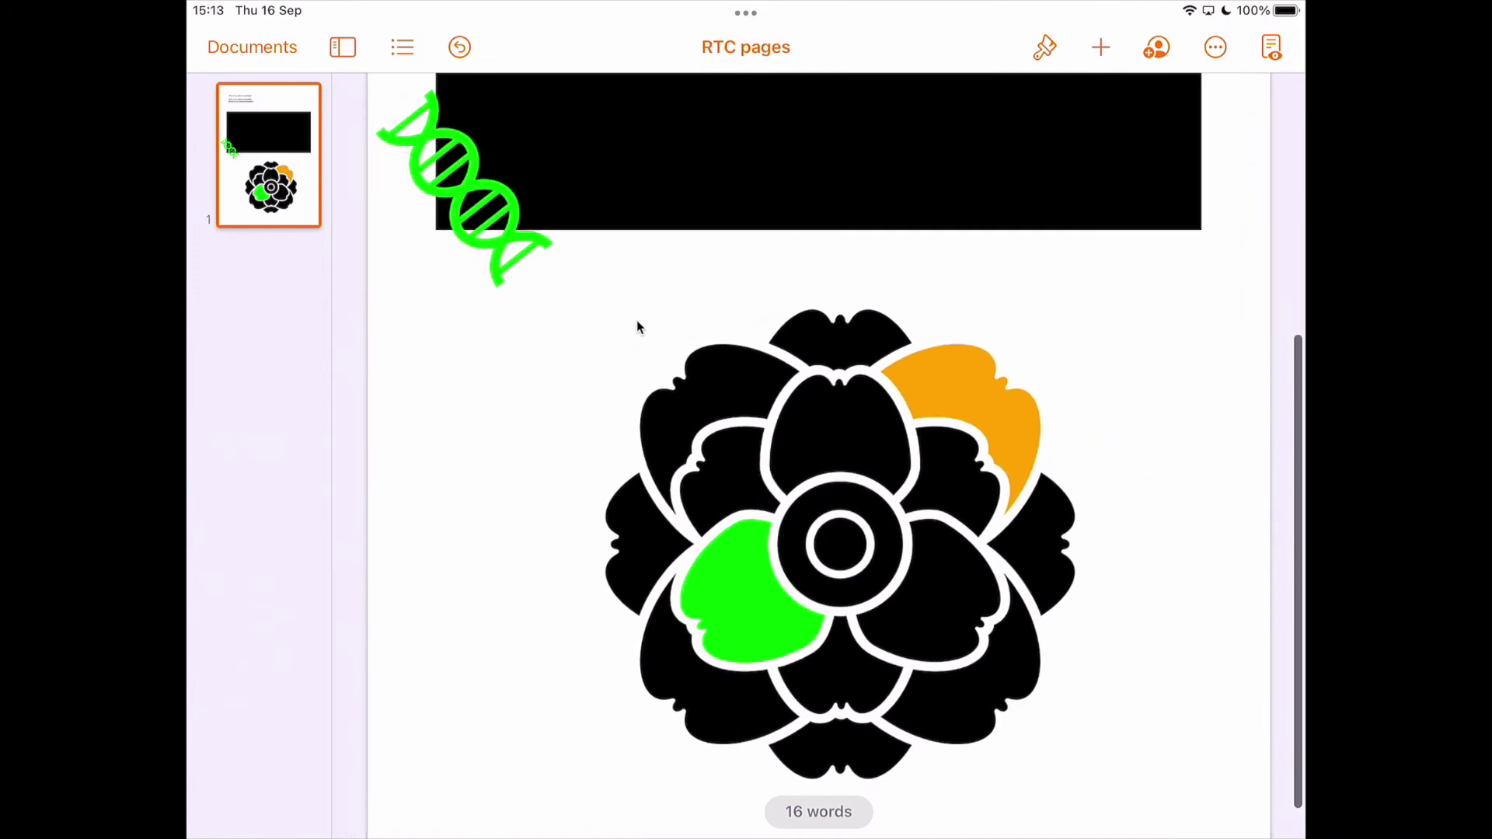
pyautogui.scroll(-1, 637, 328)
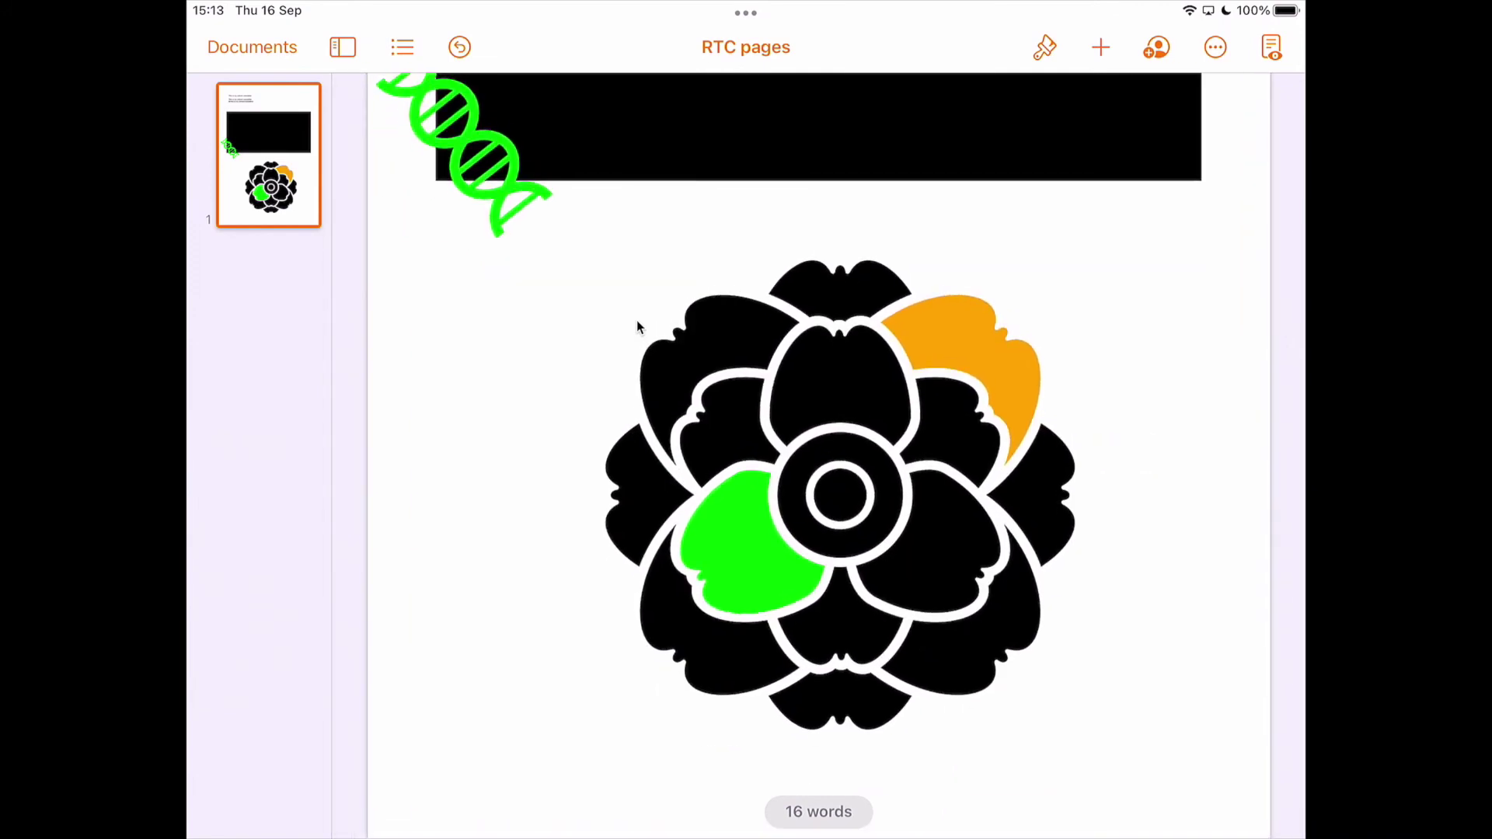
# Step: Select every flower piece, including the orange and green petals, and Group them
pyautogui.click(637, 328)
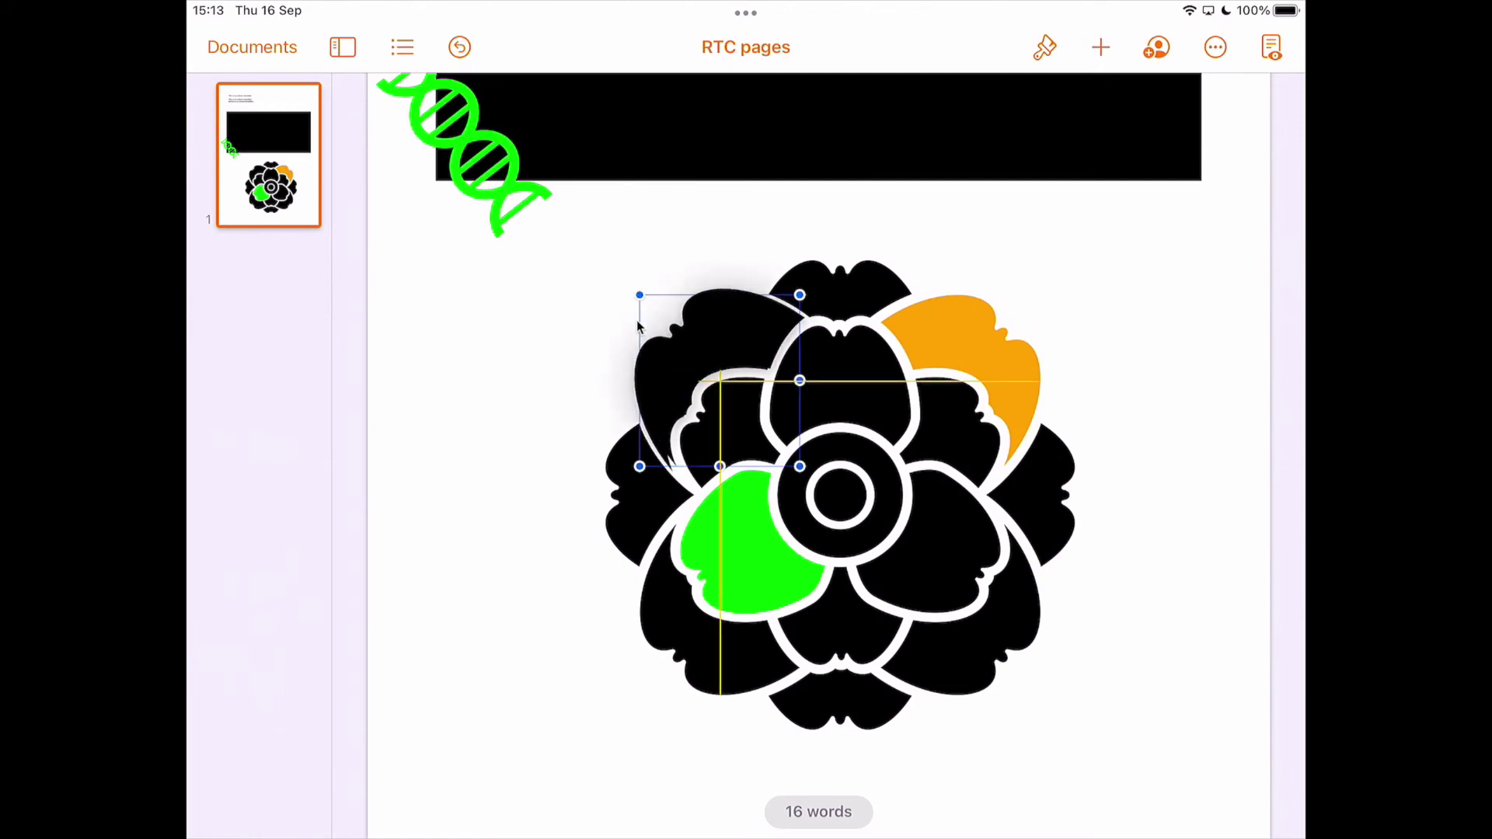
pyautogui.press('super+a')
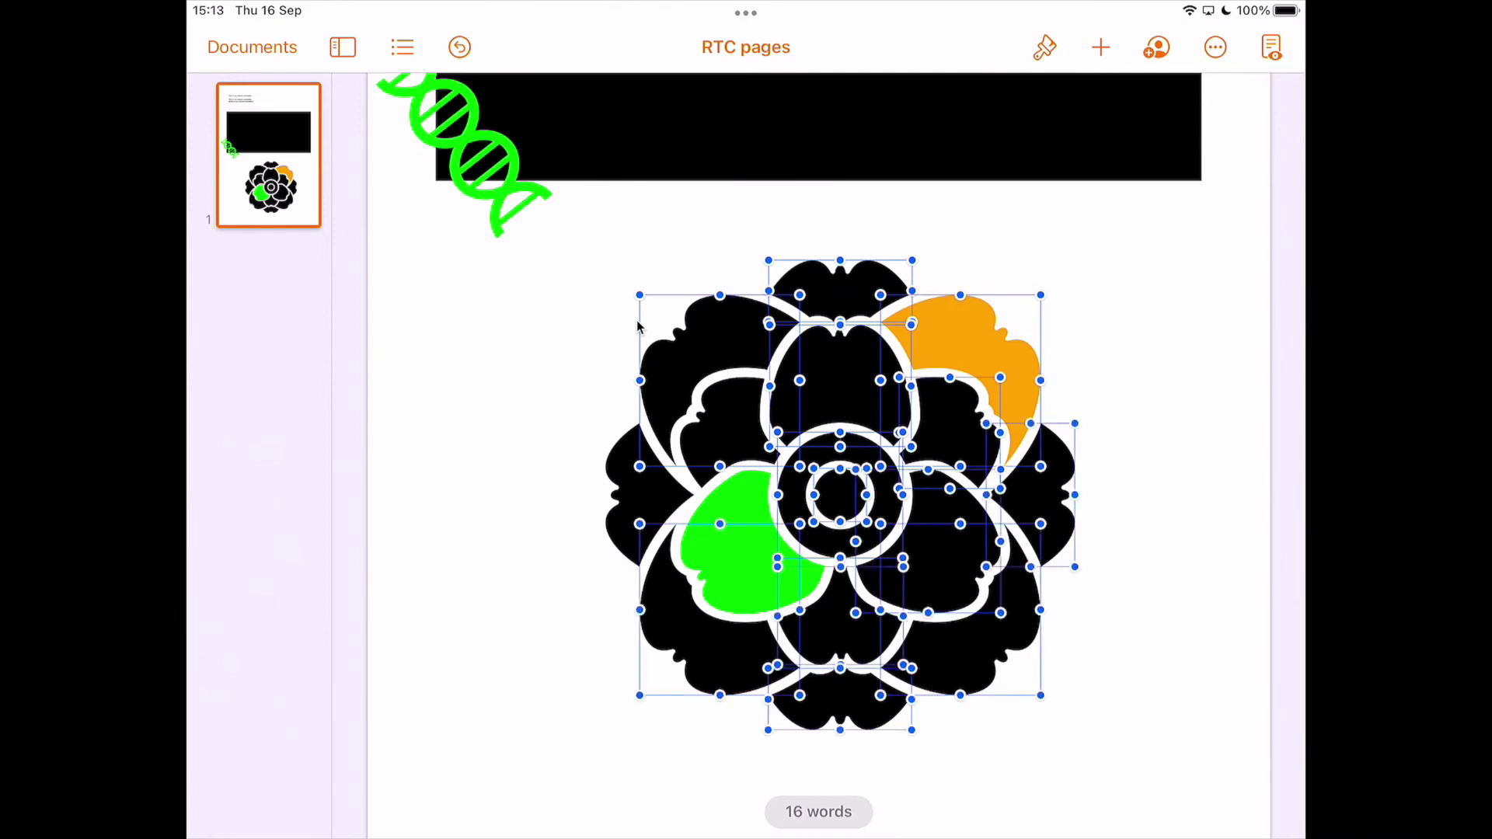
pyautogui.click(639, 326)
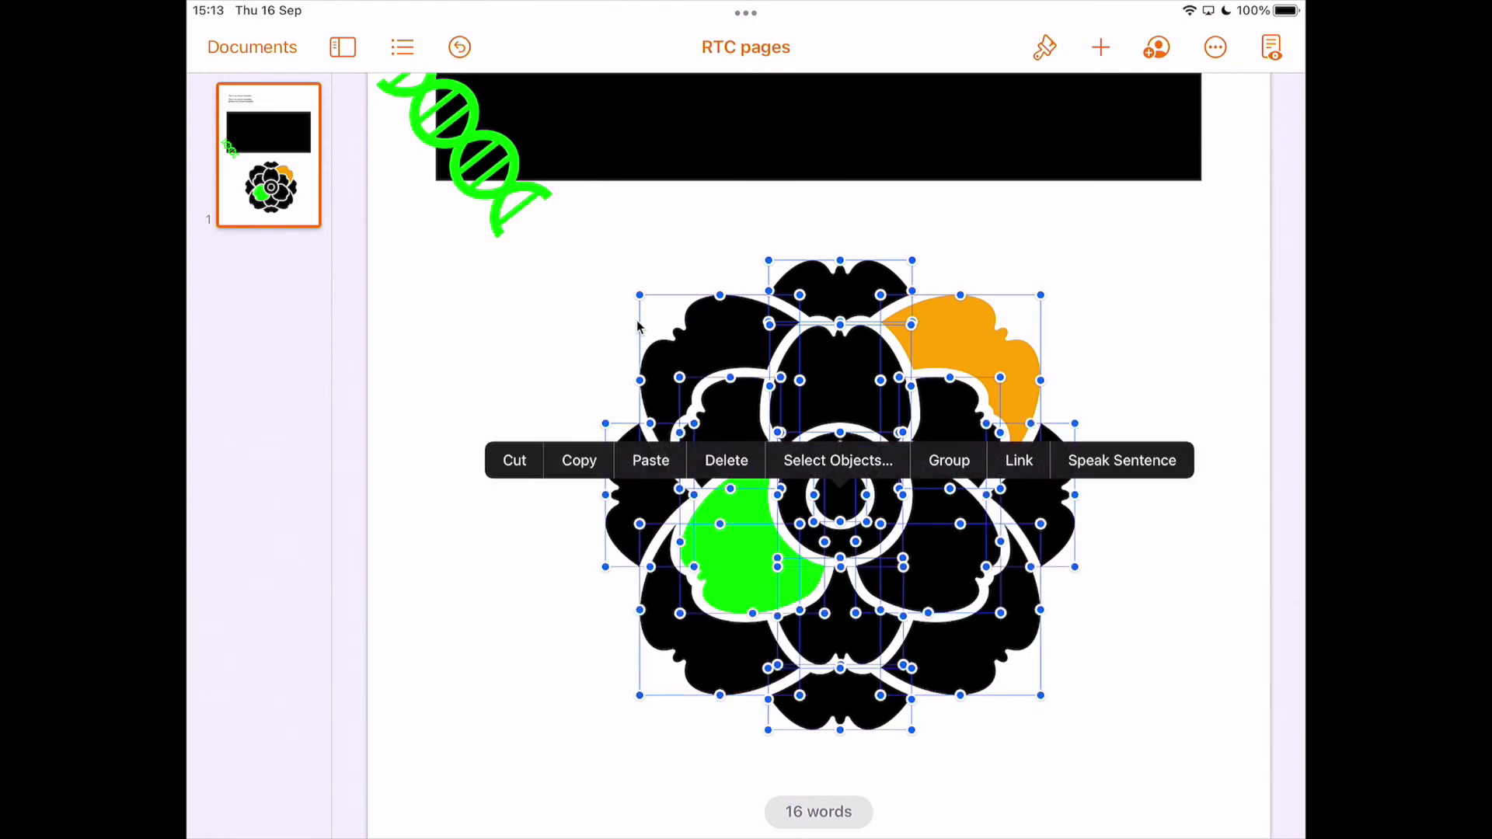
pyautogui.press('Tab')
pyautogui.press('Tab')
pyautogui.press('Tab')
pyautogui.press('Left')
pyautogui.press('Left')
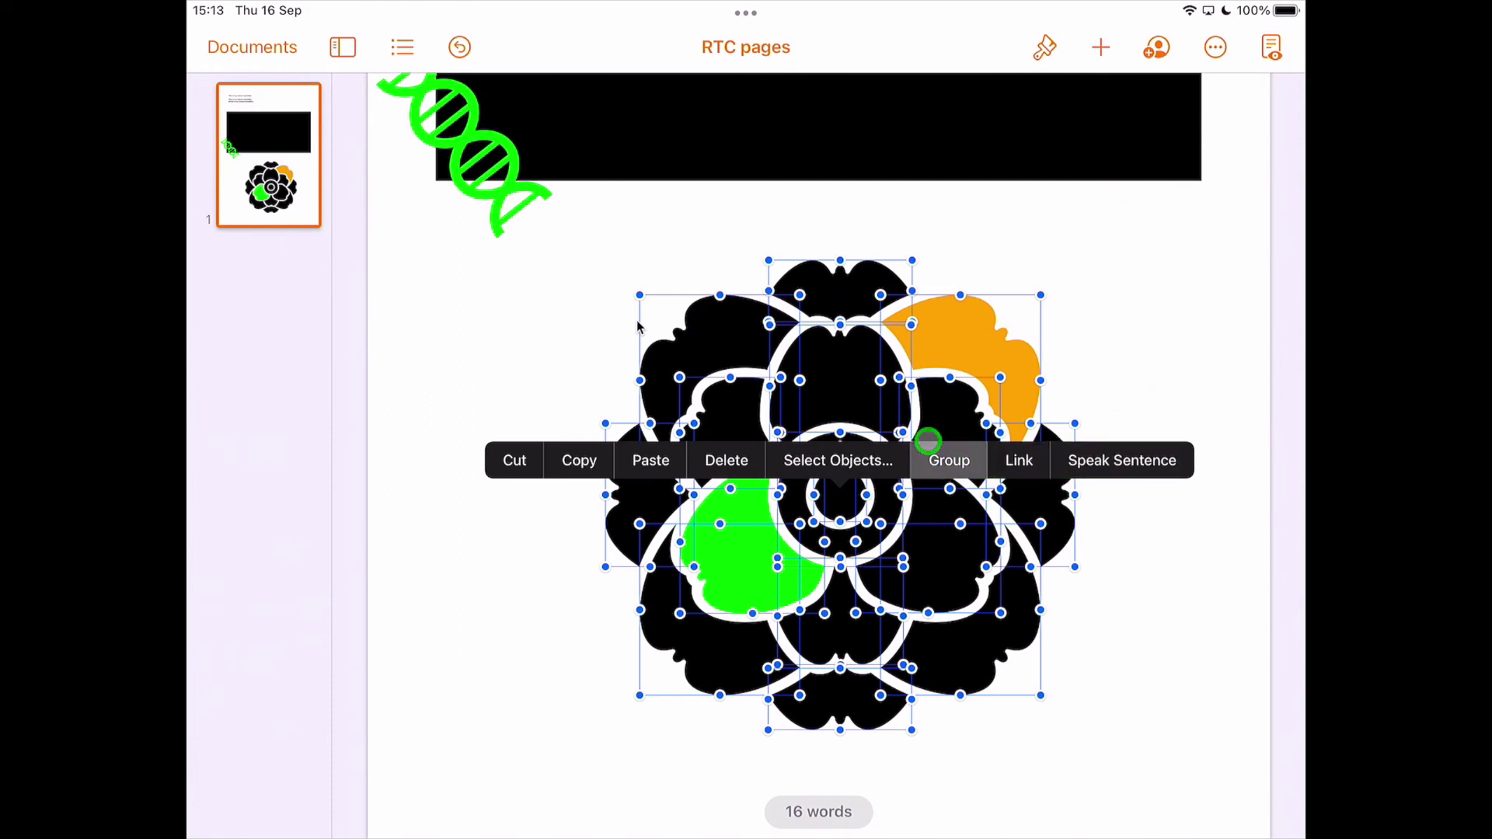
pyautogui.click(947, 460)
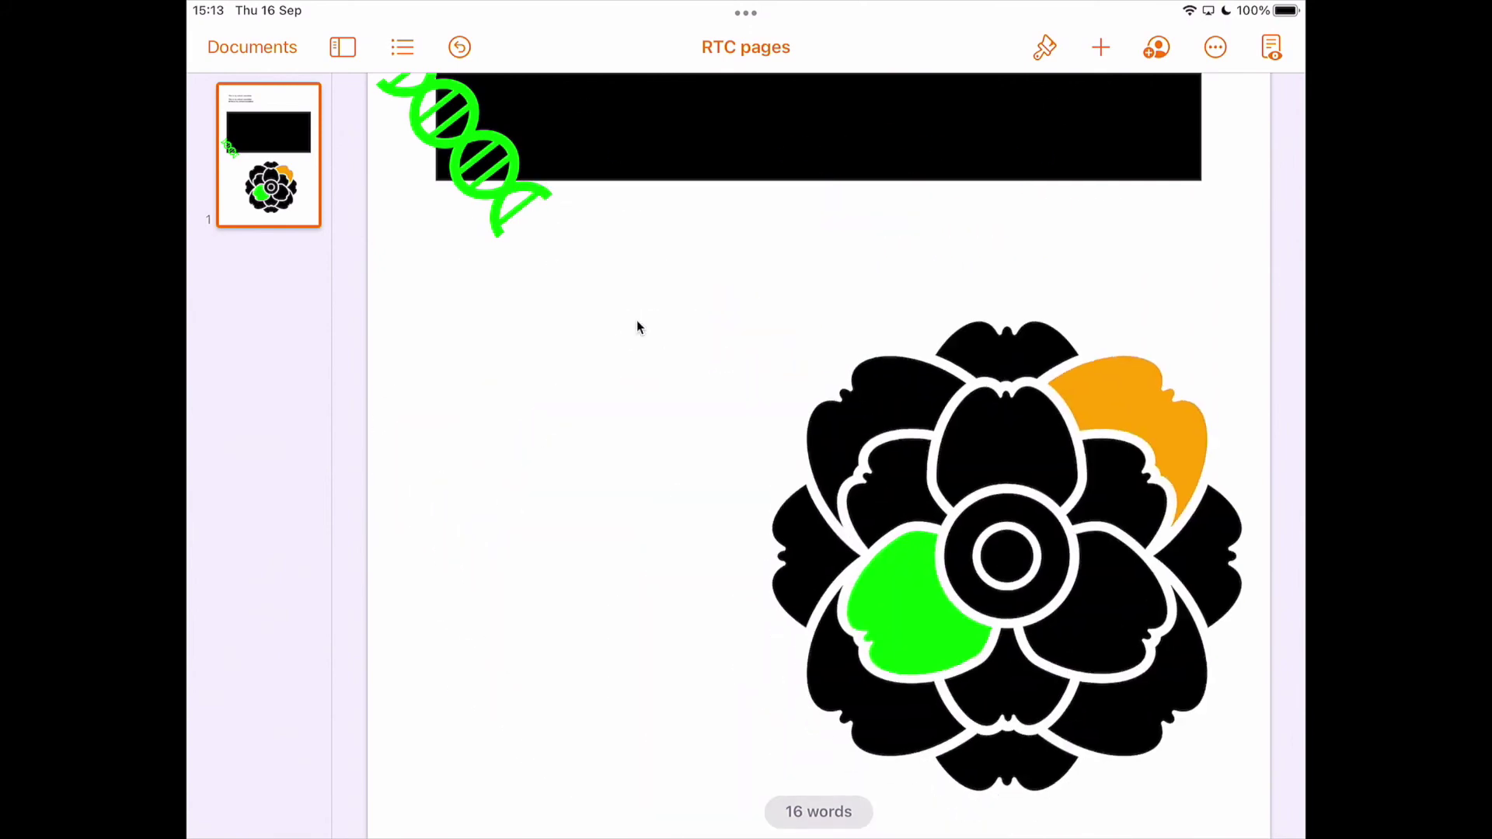
# Step: Group the green DNA with the black rectangle and nudge the group into alignment
pyautogui.click(635, 327)
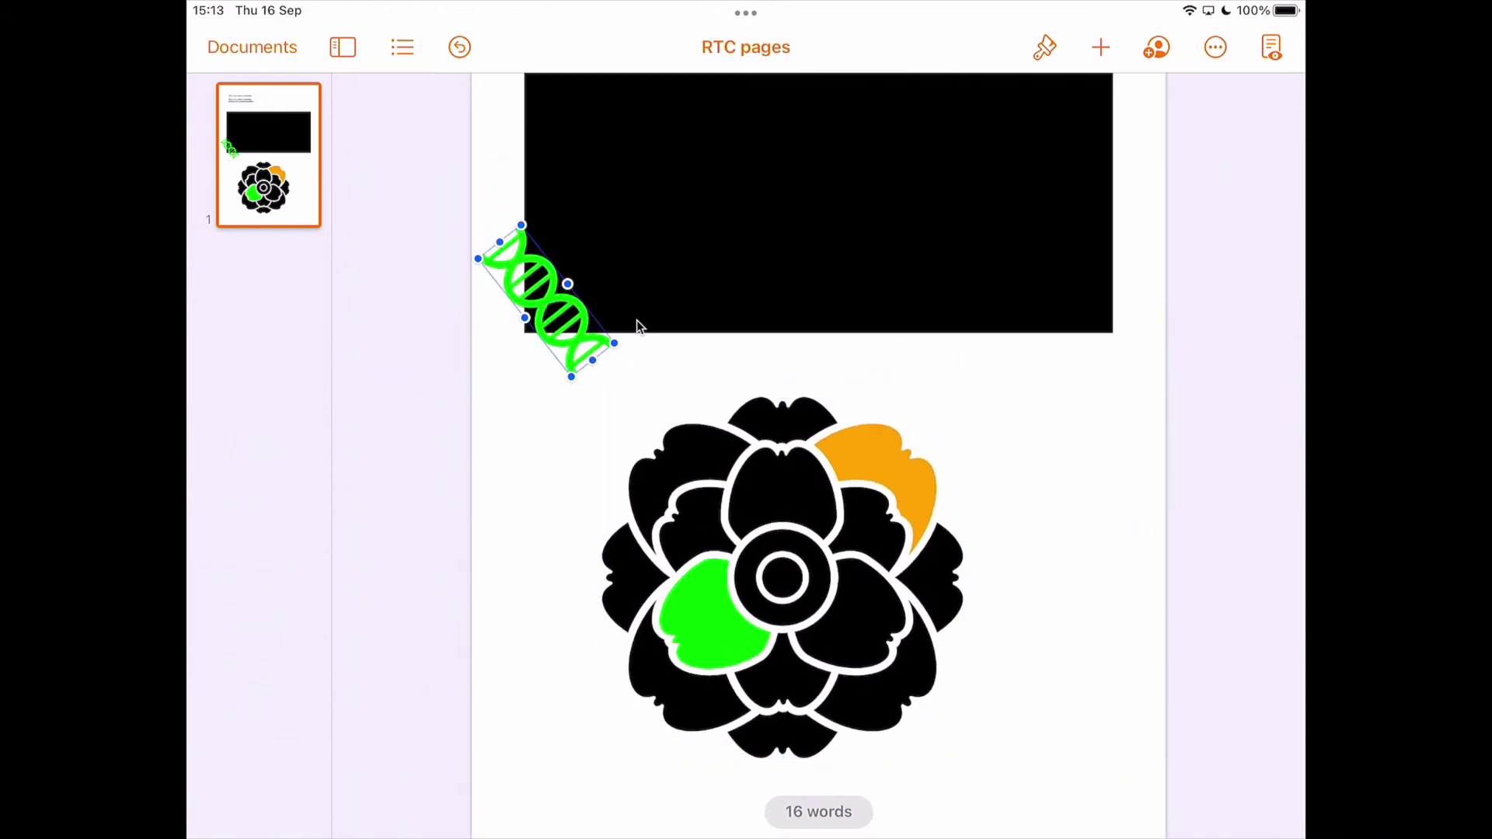
pyautogui.keyDown('shift'); pyautogui.click(638, 326); pyautogui.keyUp('shift')
pyautogui.rightClick(637, 326)
pyautogui.click(901, 189)
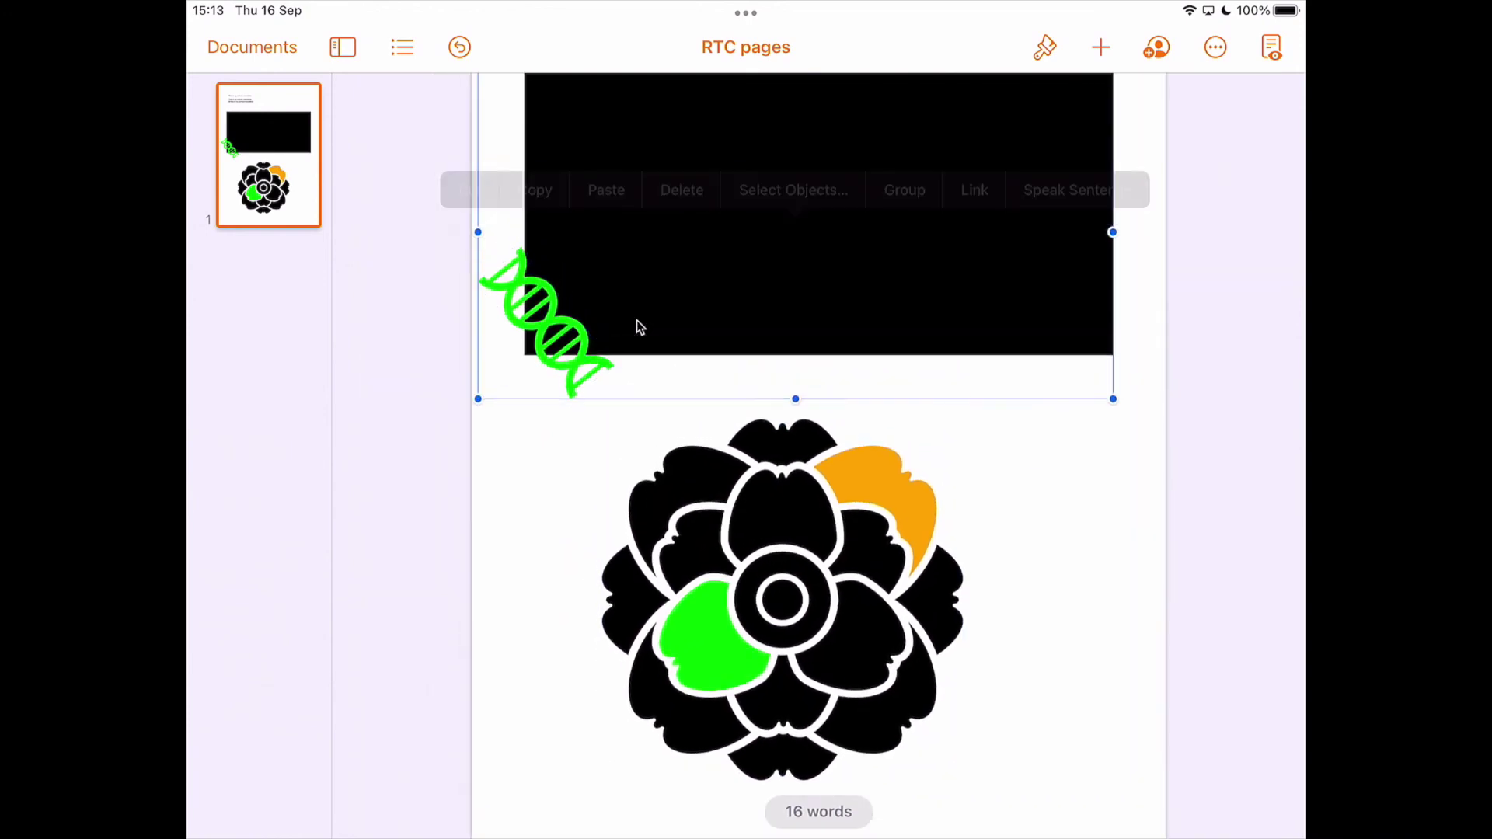
pyautogui.moveTo(638, 326); pyautogui.dragTo(618, 322)
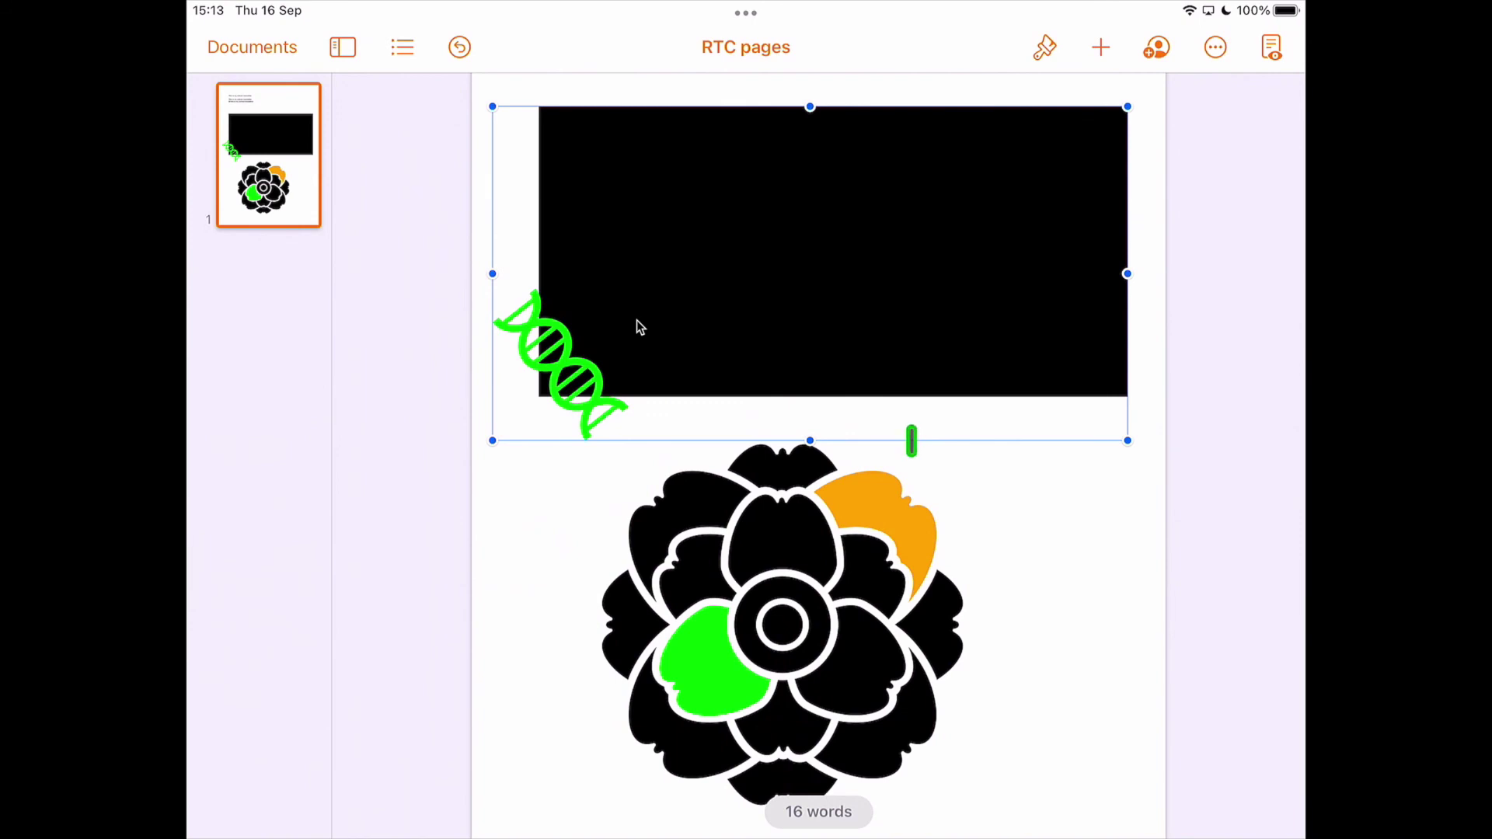
pyautogui.click(911, 442)
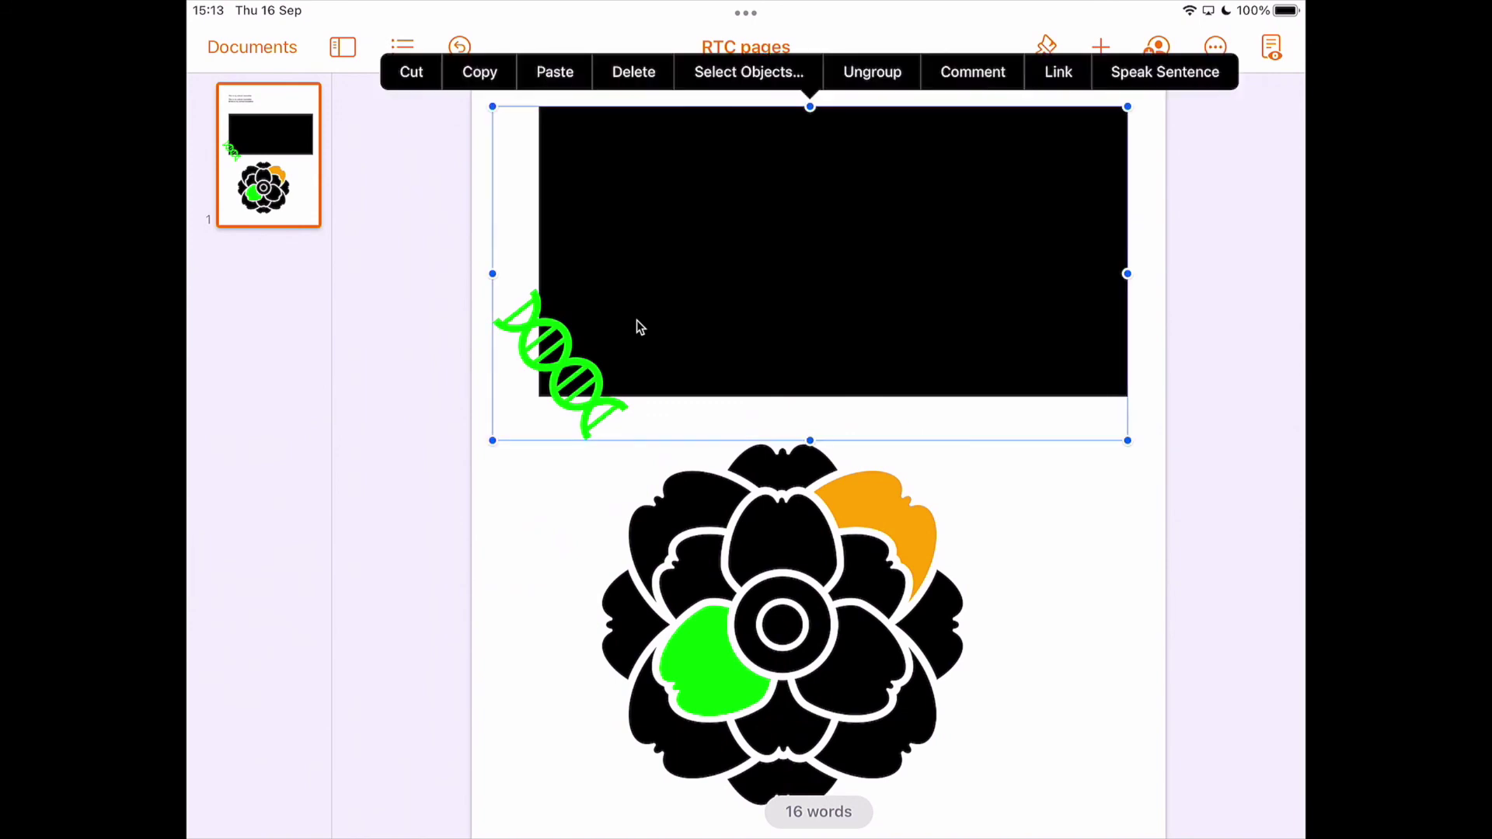